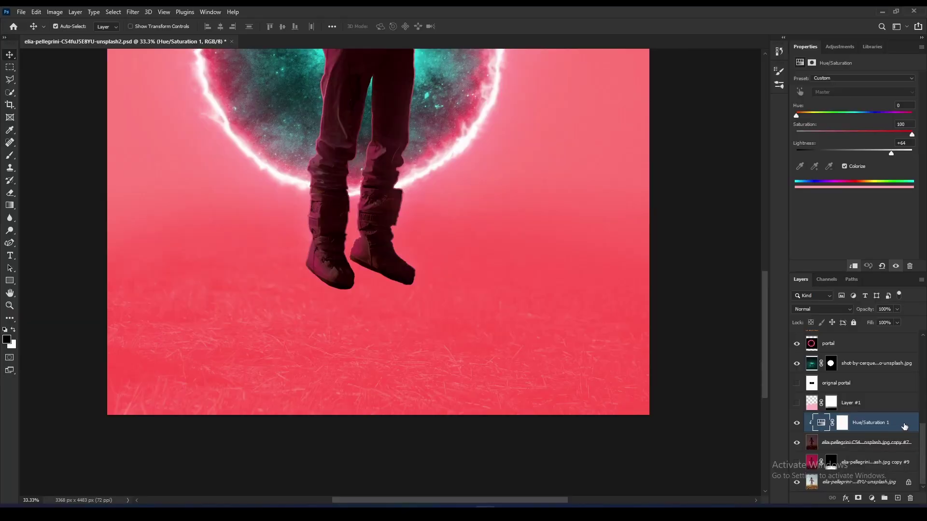
Limit the Hue/Saturation 1 layer with Blend If, splitting the Underlying Layer's black point to 10 / 33
right_click(904, 427)
click(831, 26)
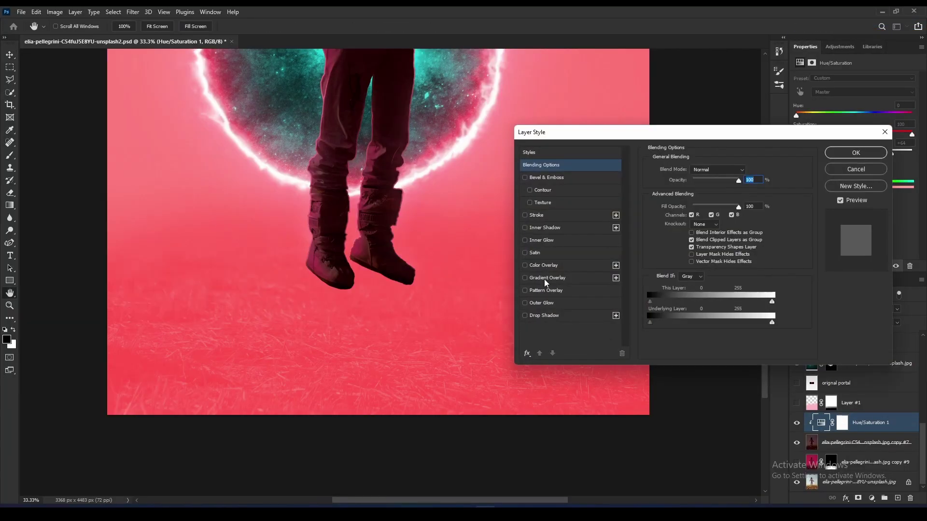
drag(649, 323, 667, 328)
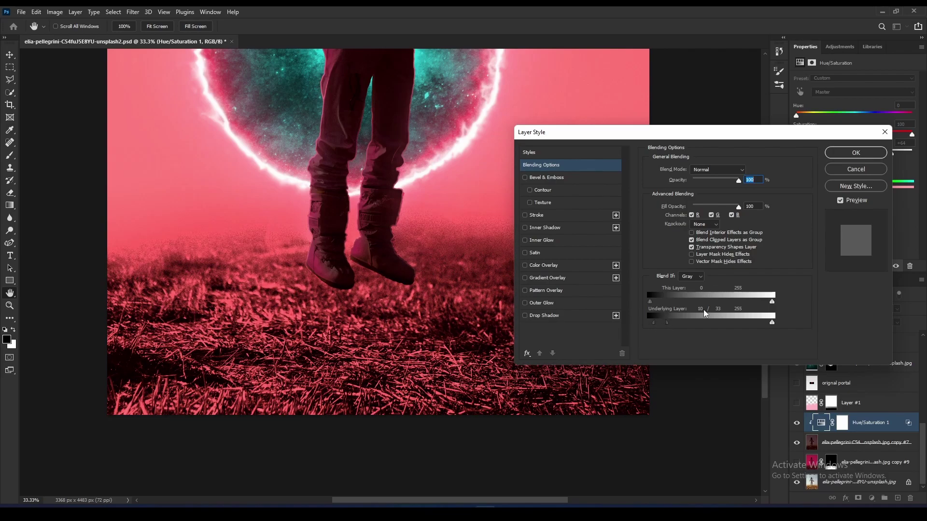
click(868, 156)
Invert the Hue/Saturation 1 mask to black and paint white over the grass at 7% flow to reveal the pink glow
click(842, 423)
key(ctrl+i)
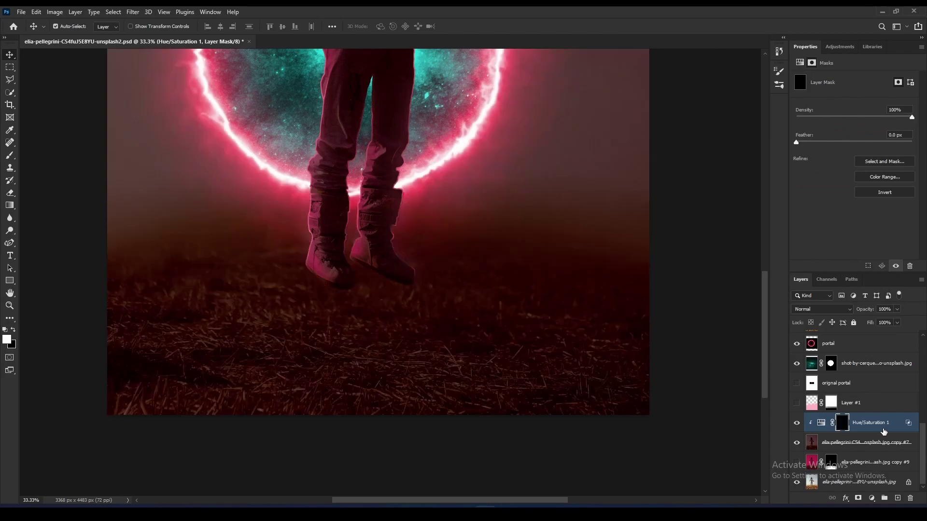
click(10, 155)
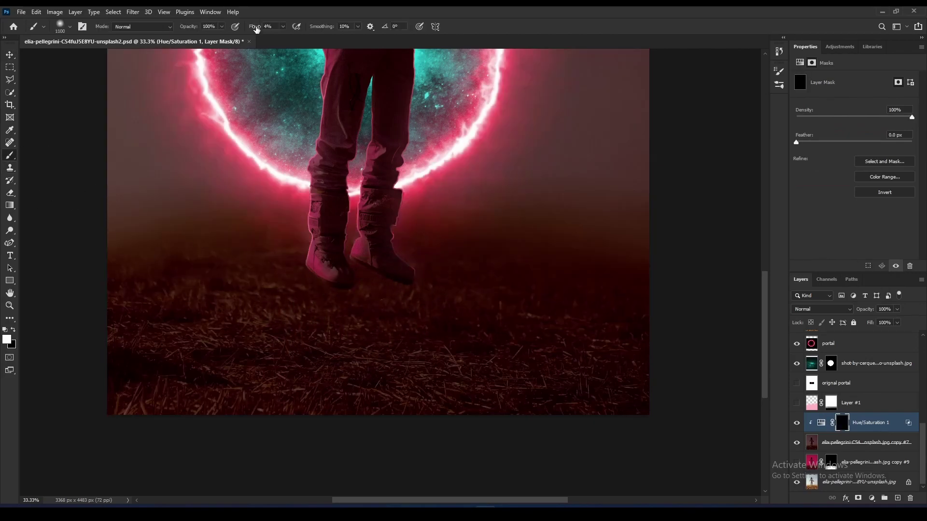
drag(256, 30, 257, 29)
mouse_move(317, 352)
mouse_down()
mouse_move(327, 331)
mouse_move(304, 337)
mouse_move(433, 331)
mouse_move(438, 302)
mouse_move(523, 352)
mouse_move(317, 398)
mouse_move(346, 294)
mouse_move(536, 325)
mouse_move(217, 414)
mouse_move(190, 389)
mouse_move(569, 268)
mouse_move(421, 309)
mouse_move(528, 366)
mouse_move(317, 374)
mouse_move(548, 343)
mouse_move(227, 395)
mouse_move(461, 291)
mouse_up()
key(ctrl+minus)
key(ctrl+minus)
key(ctrl+minus)
drag(548, 356, 540, 410)
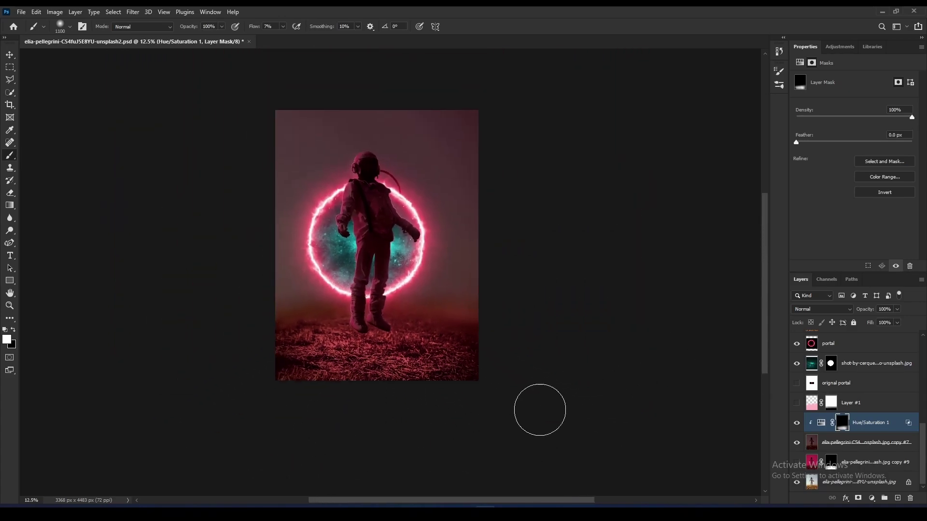
Compare the grass with and without the Hue/Saturation 1 layer
key(ctrl+plus)
key(ctrl+plus)
click(794, 422)
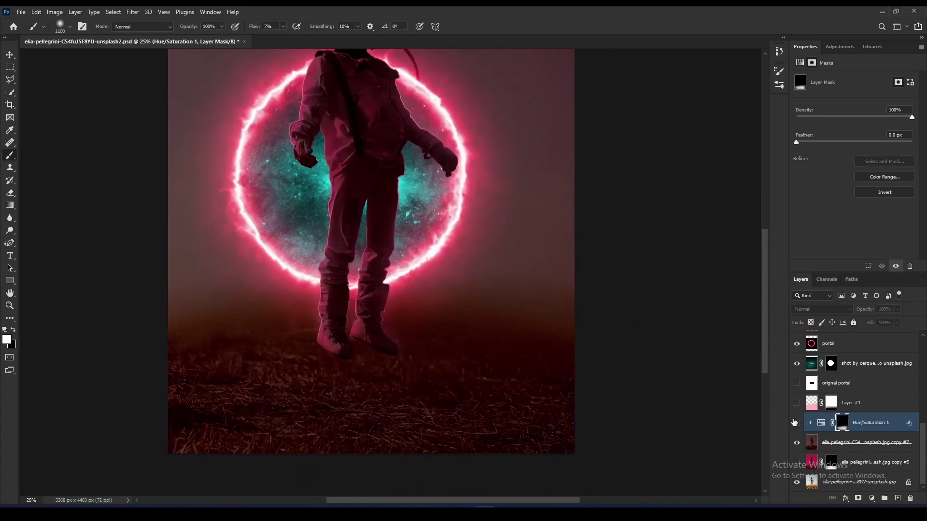
click(795, 423)
click(795, 422)
click(794, 423)
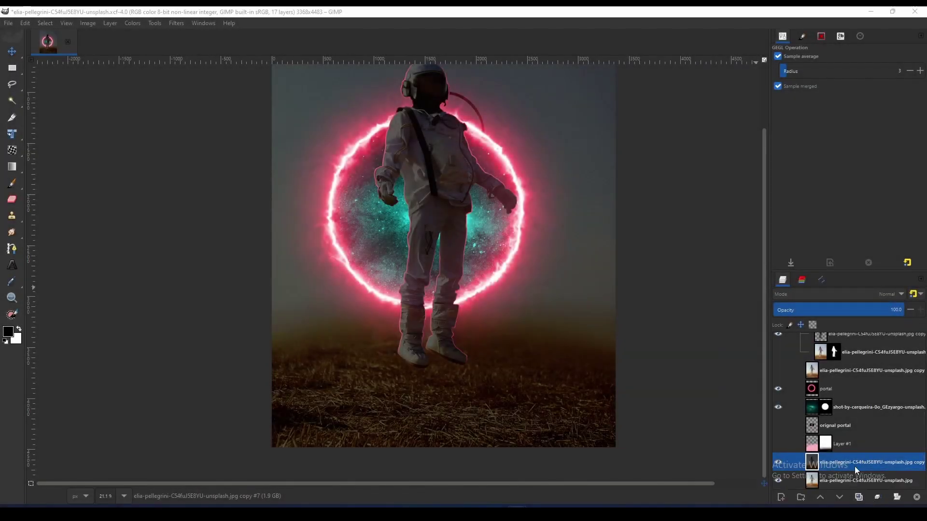
In GIMP, duplicate the darkened background layer and colorize the copy with the portal's pink, lowering lightness to about 0.33
click(861, 498)
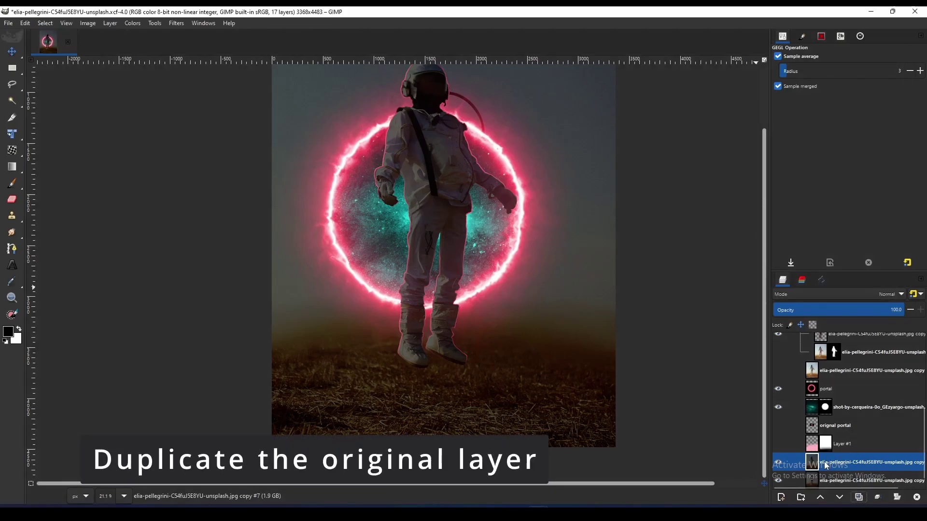
scroll(832, 445, down, 1)
click(132, 23)
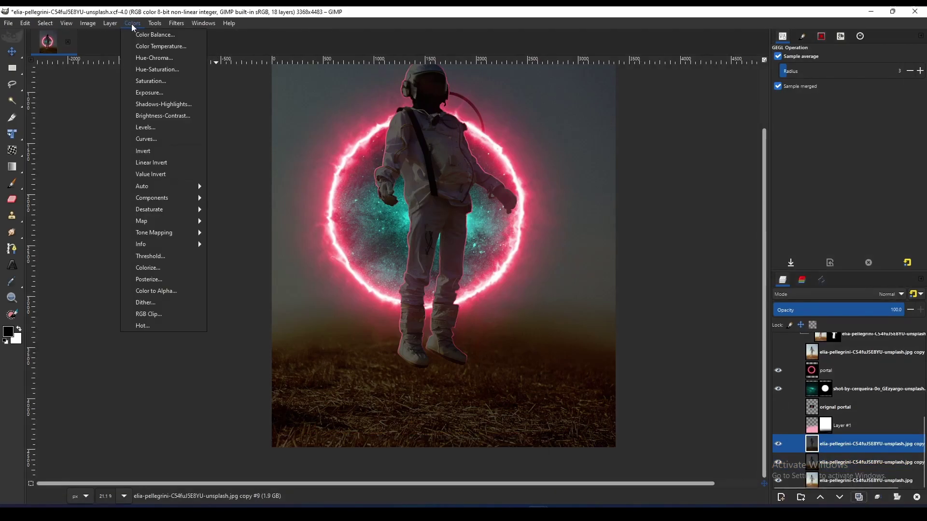
click(150, 267)
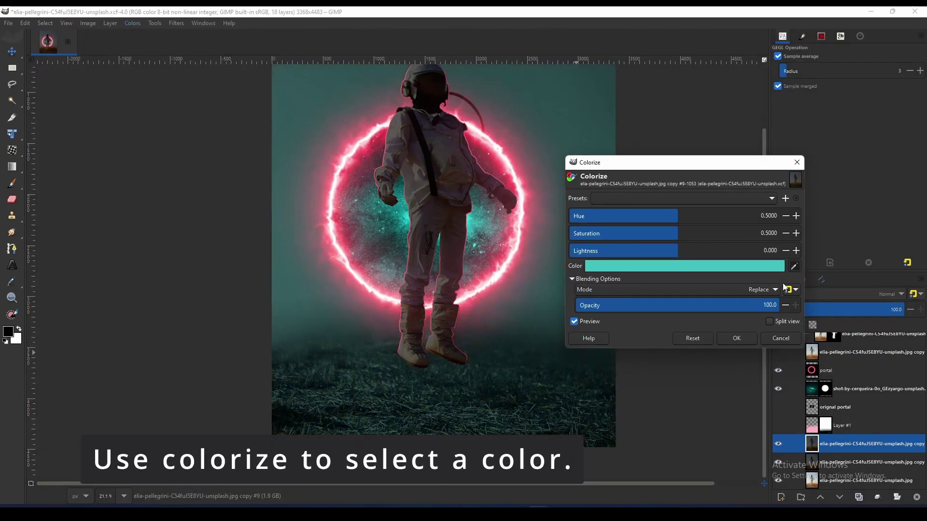
click(483, 276)
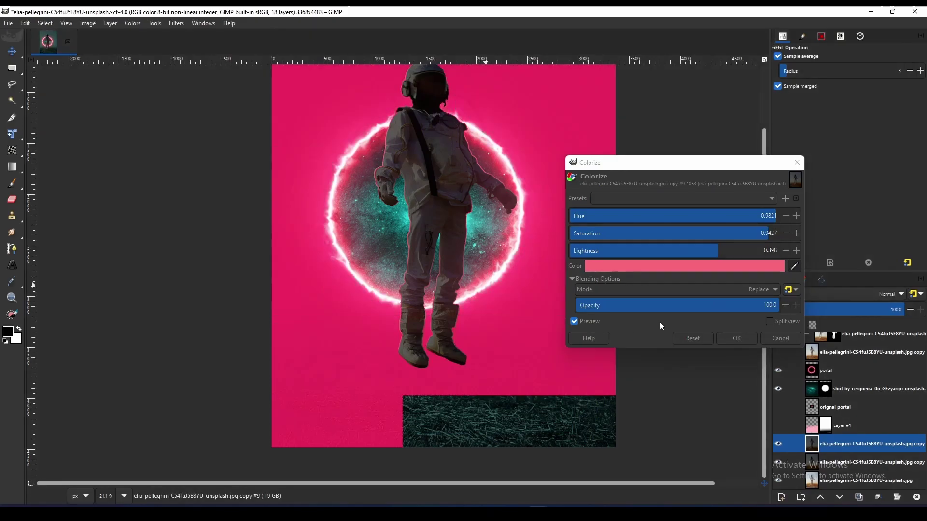
drag(727, 246, 710, 246)
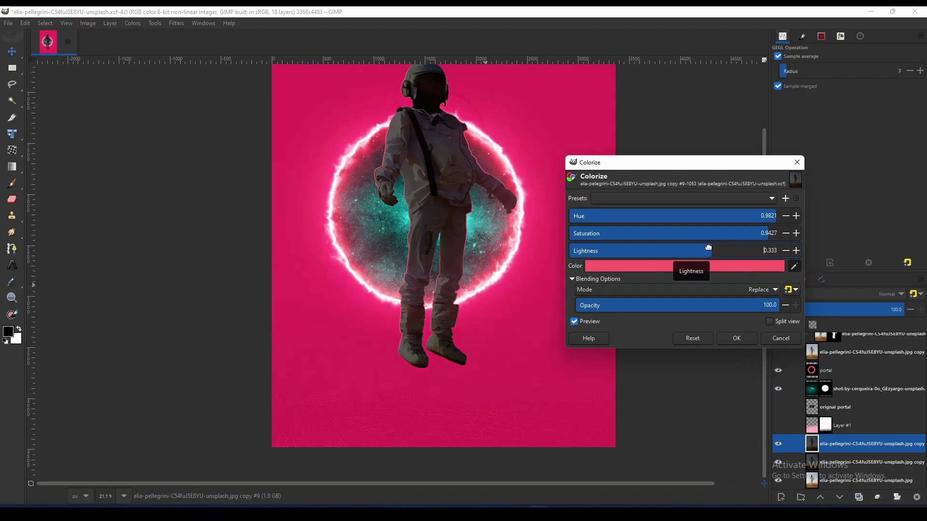
click(738, 339)
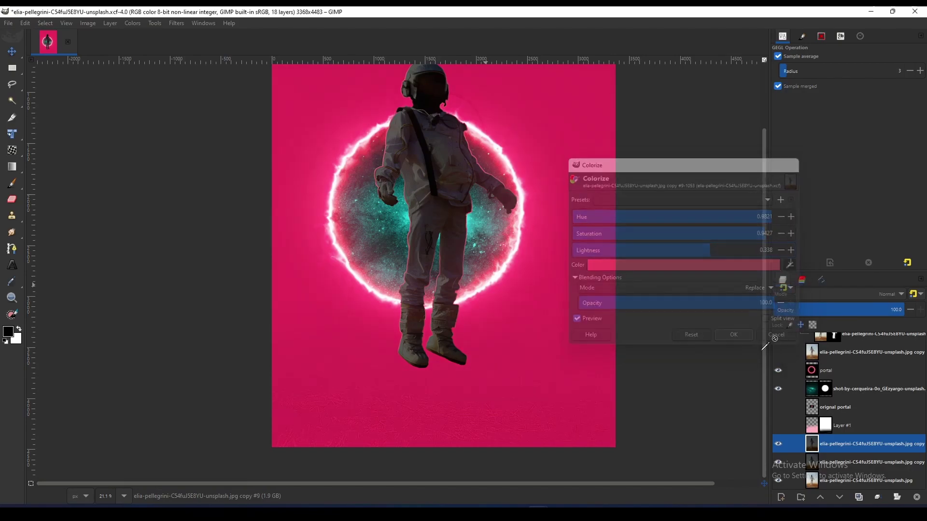
Duplicate the darkened background layer again and place the copy directly above the pink colorized layer
click(837, 466)
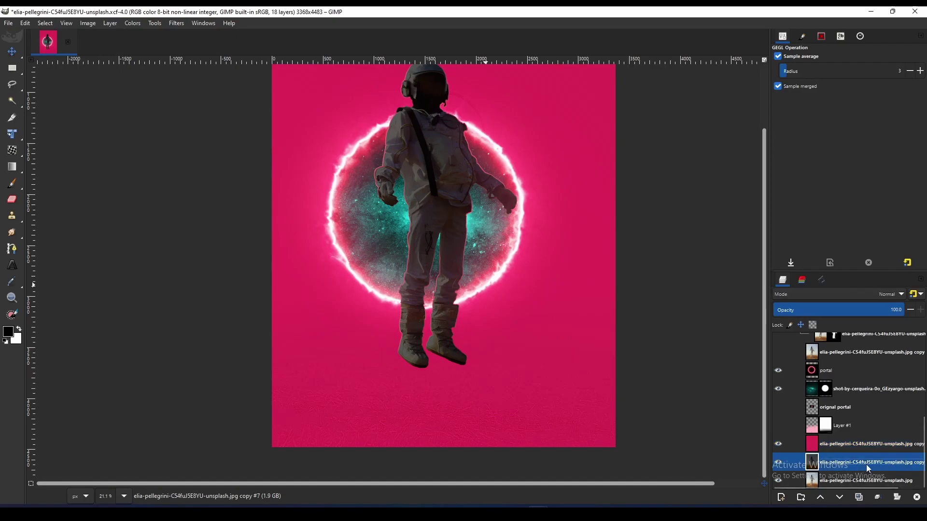
click(859, 498)
drag(822, 469, 837, 432)
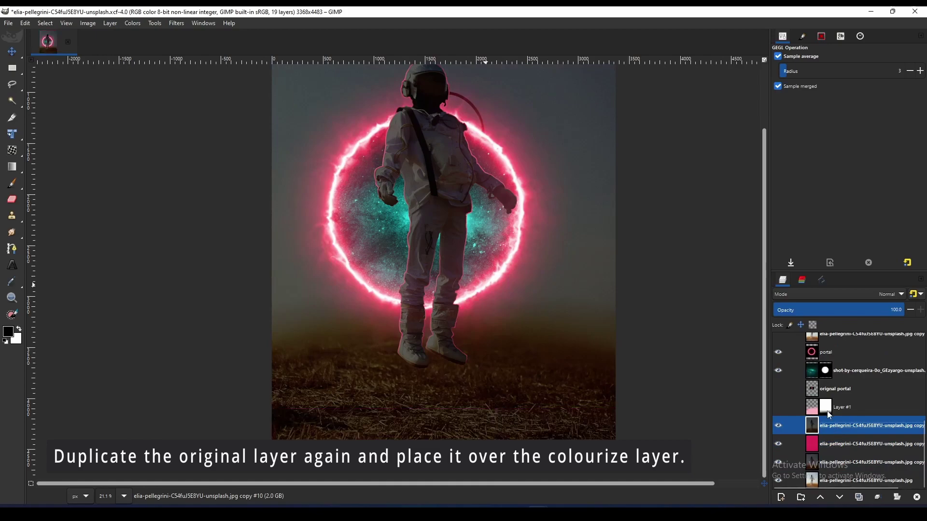
Start Color to Alpha on the upper copy with white and raise the transparency threshold to about 0.40
click(132, 23)
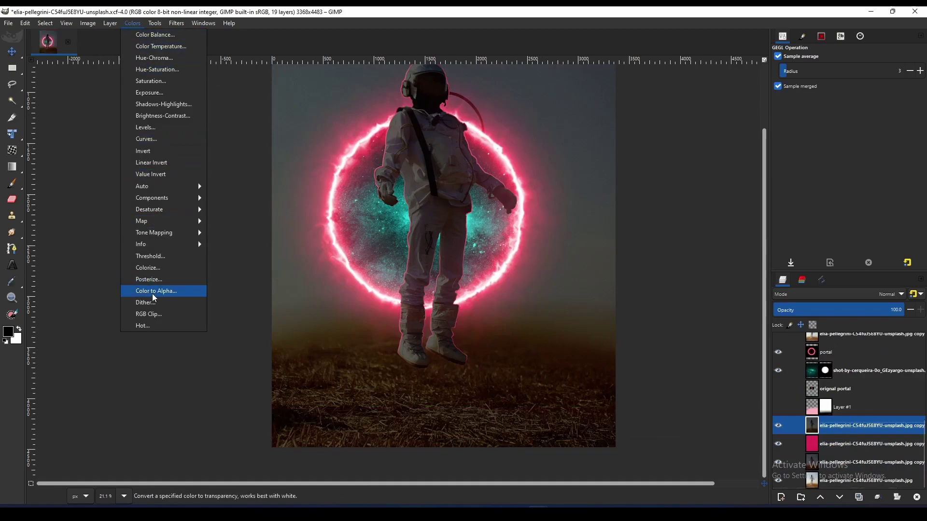
click(196, 292)
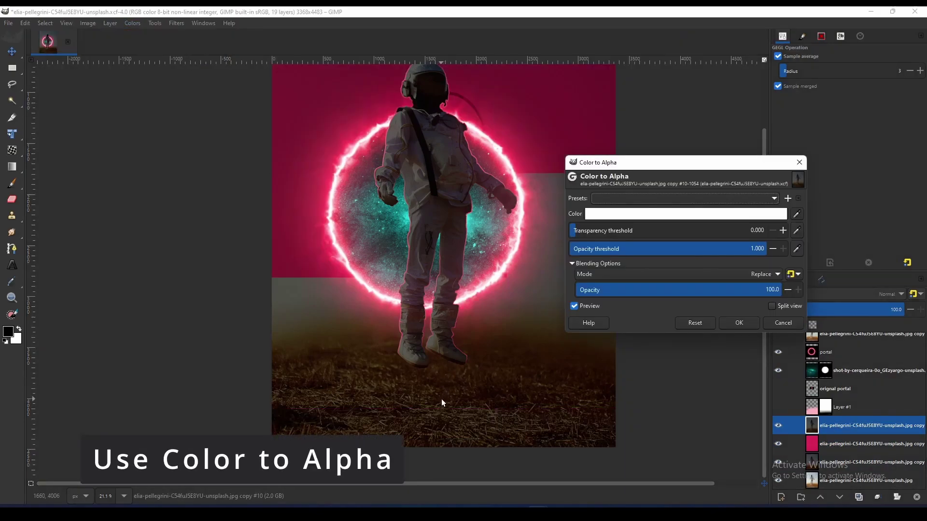
scroll(442, 422, up, 5)
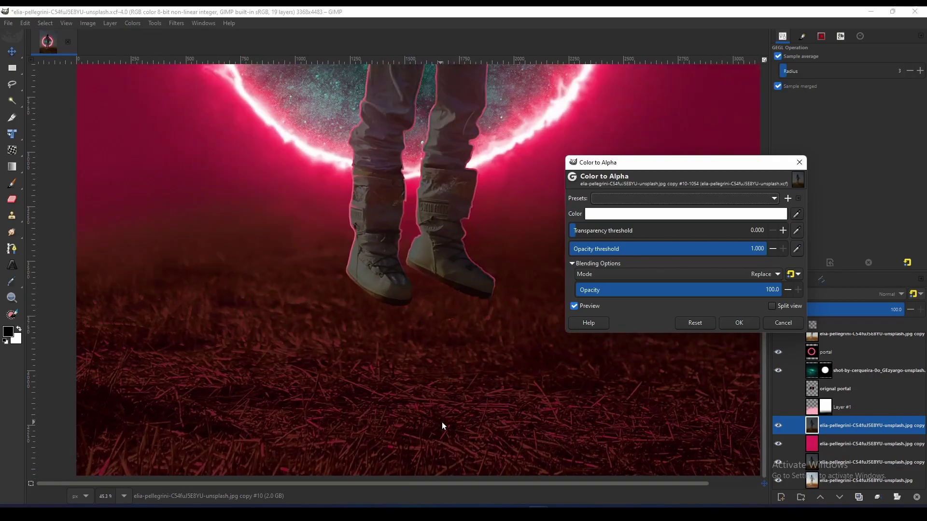
drag(441, 422, 402, 328)
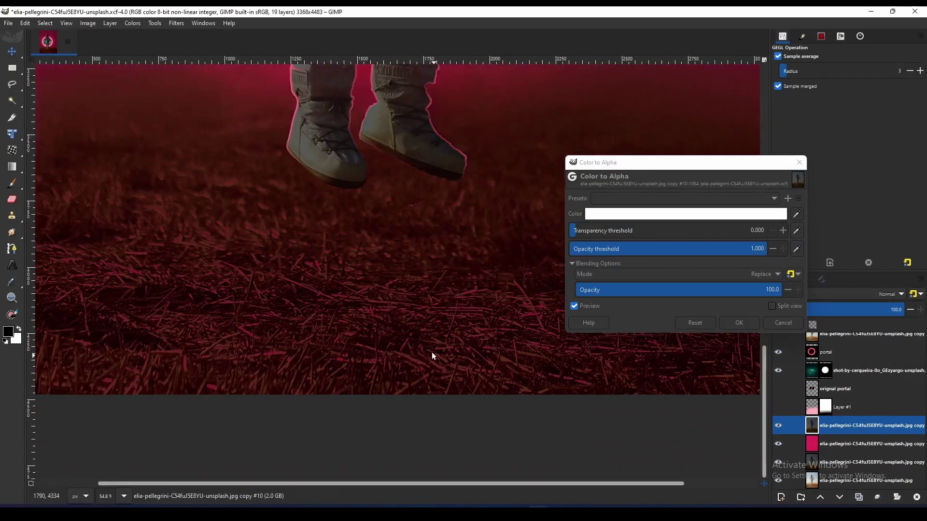
scroll(421, 334, up, 3)
scroll(422, 334, up, 1)
drag(429, 274, 421, 396)
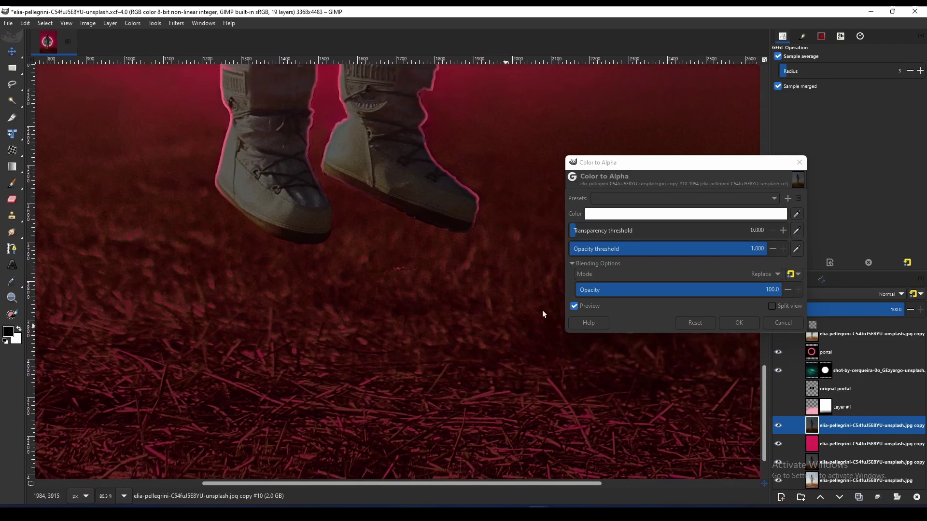
drag(584, 236, 628, 232)
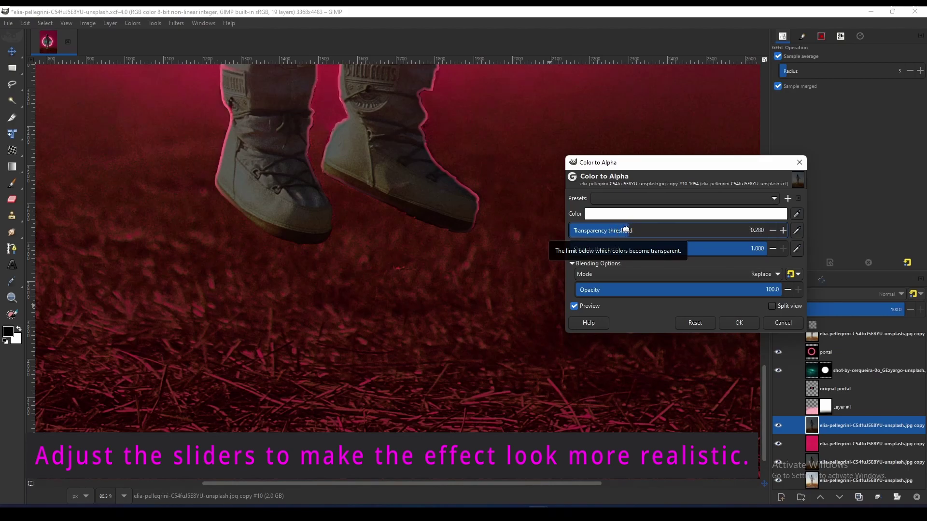
drag(640, 230, 653, 230)
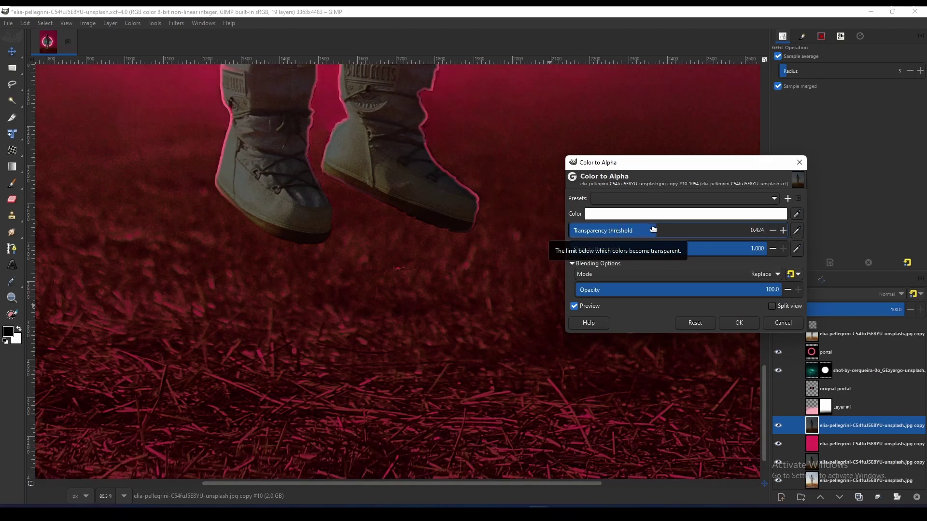
Raise the Color to Alpha transparency threshold to 0.604, compare the grass before and after, and apply the filter
scroll(389, 358, down, 3)
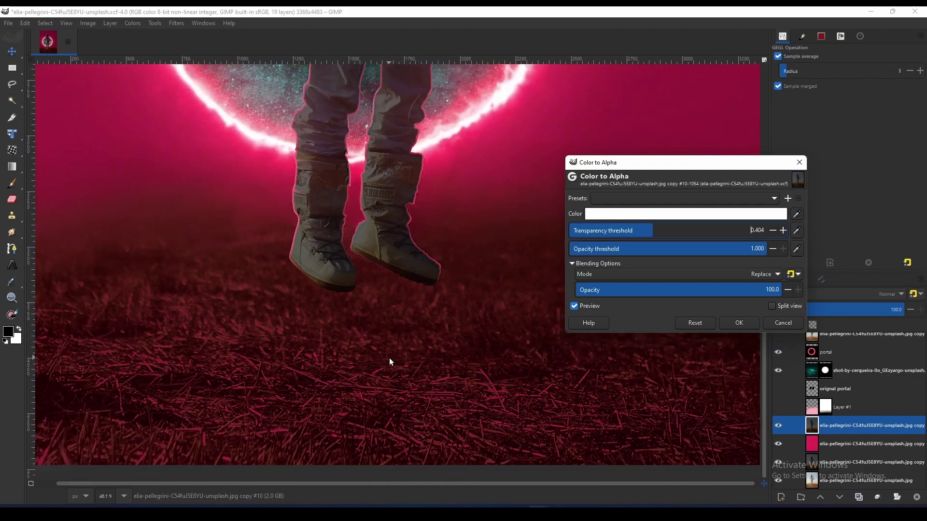
drag(423, 270, 470, 332)
scroll(469, 344, down, 1)
scroll(470, 335, up, 1)
scroll(470, 335, up, 1)
drag(661, 231, 679, 229)
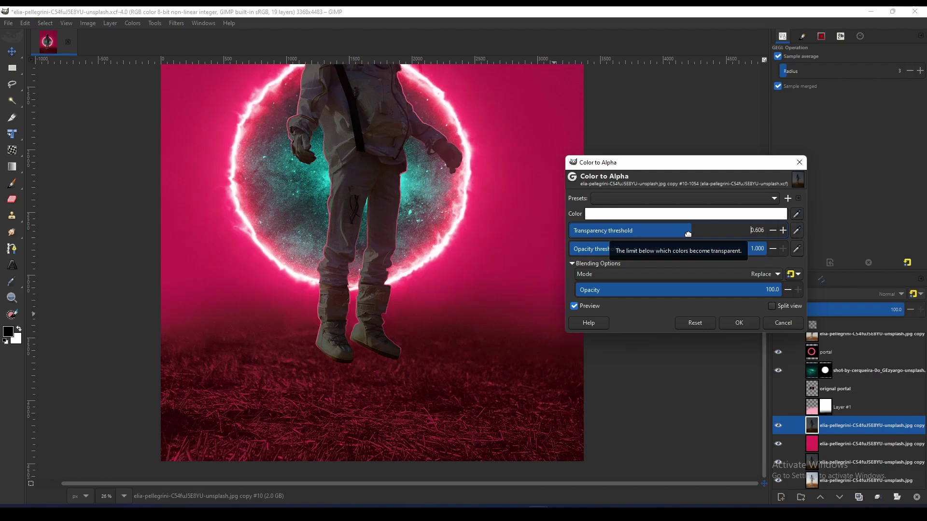
click(574, 306)
click(574, 306)
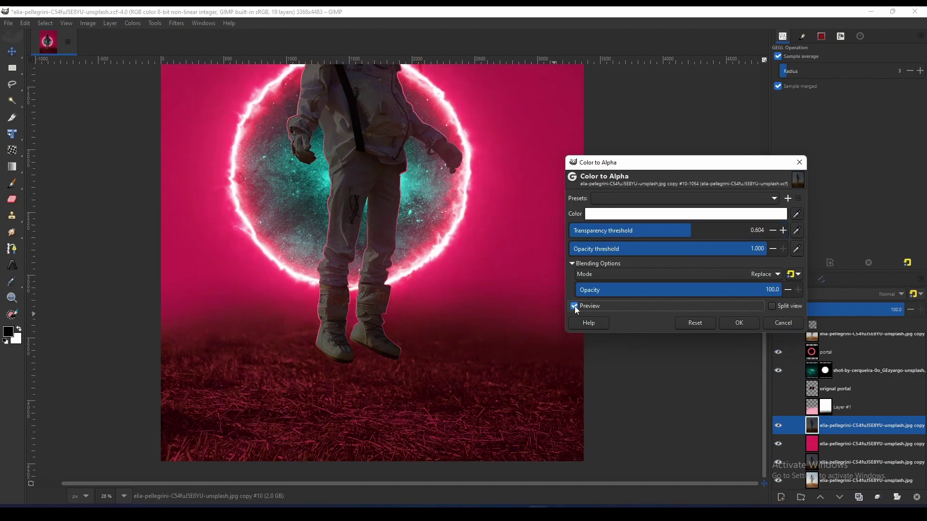
click(741, 322)
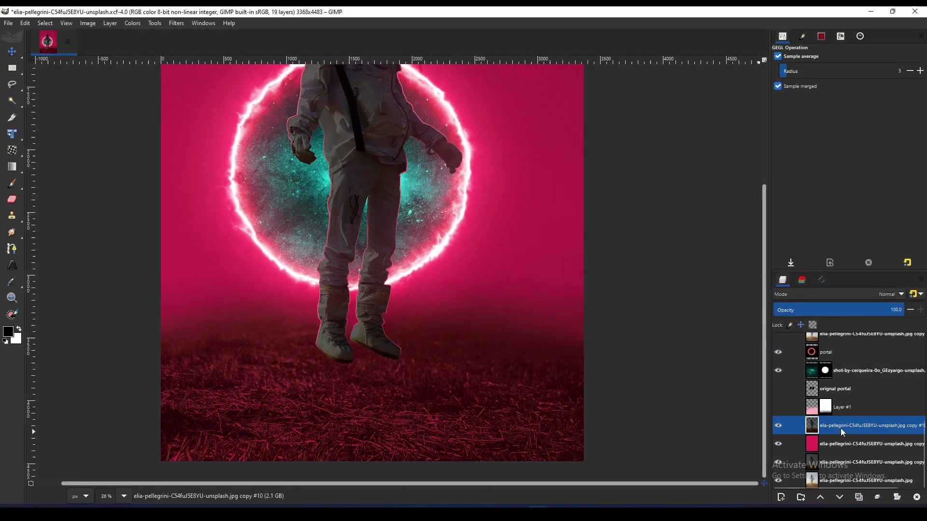
Merge the Color to Alpha copy down onto the pink layer and give the merged layer a black mask
right_click(857, 430)
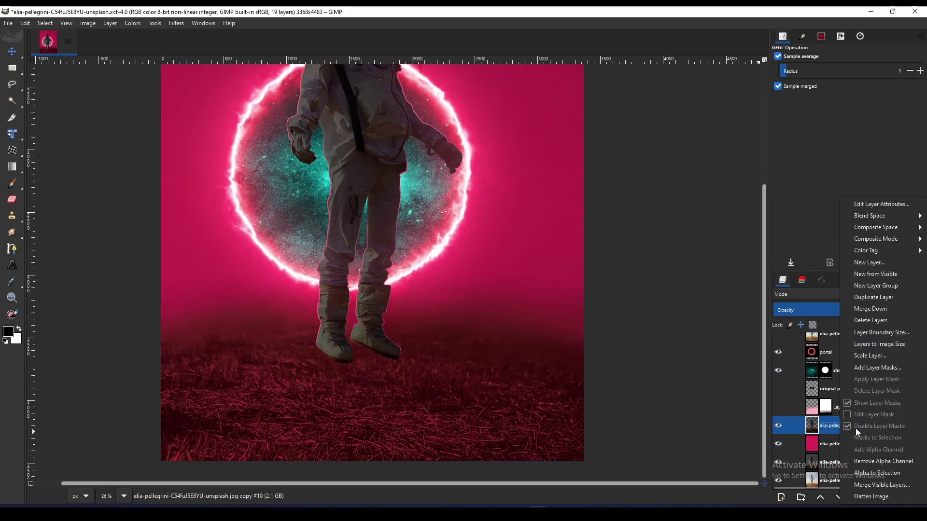
click(879, 309)
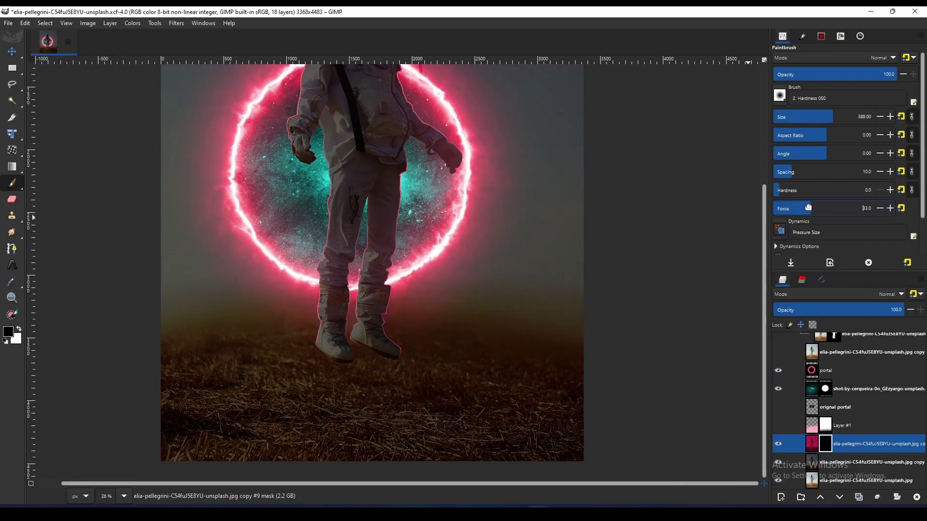
Paint white on the merged layer's mask across the grass with a soft brush at force 33 to reveal the pink light
click(19, 328)
mouse_move(169, 420)
mouse_down()
mouse_move(549, 416)
mouse_move(193, 424)
mouse_up()
mouse_move(568, 440)
mouse_down()
mouse_move(510, 387)
mouse_move(234, 365)
mouse_move(174, 374)
mouse_move(226, 397)
mouse_move(577, 378)
mouse_move(487, 354)
mouse_move(330, 349)
mouse_move(190, 359)
mouse_move(175, 423)
mouse_up()
scroll(563, 390, down, 5)
scroll(564, 391, up, 7)
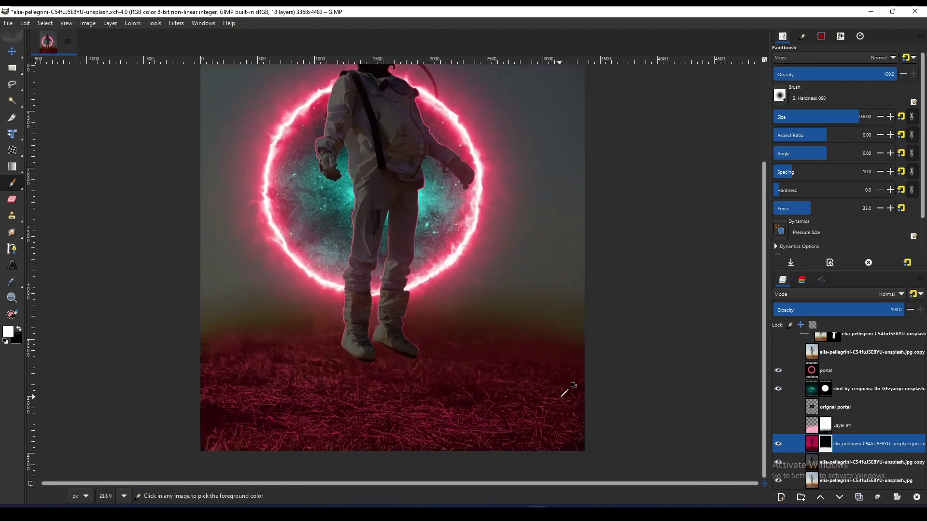
drag(501, 400, 554, 350)
Switch the paint colour to black and lower the brush force to 1
click(19, 328)
click(775, 209)
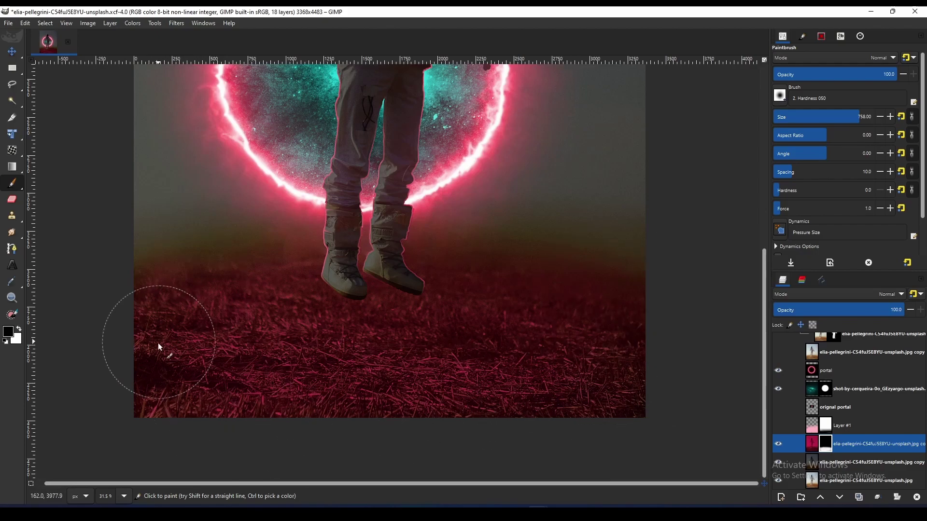
ctrl+scroll(566, 343, down, 4)
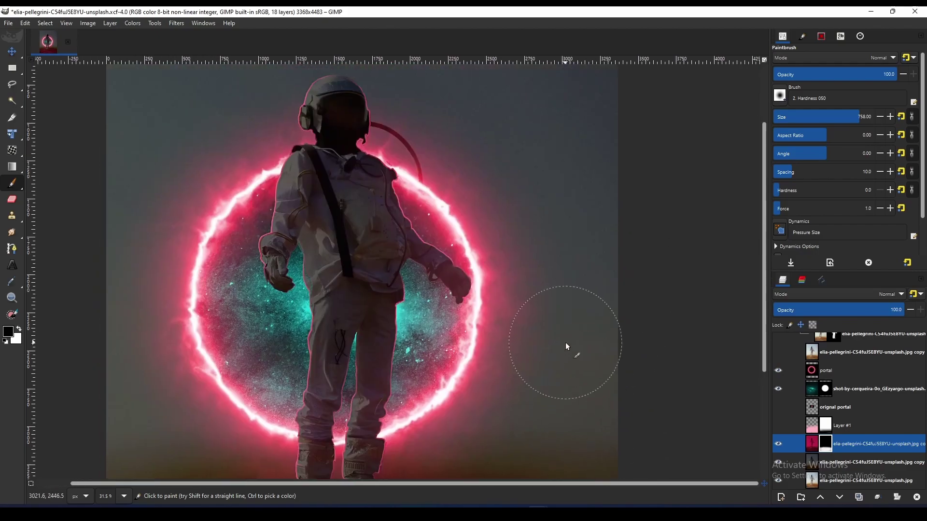
ctrl+scroll(551, 331, up, 4)
Switch back to white, raise the brush force to about 48, and strengthen the pink light on the grass beneath the boots
key(x)
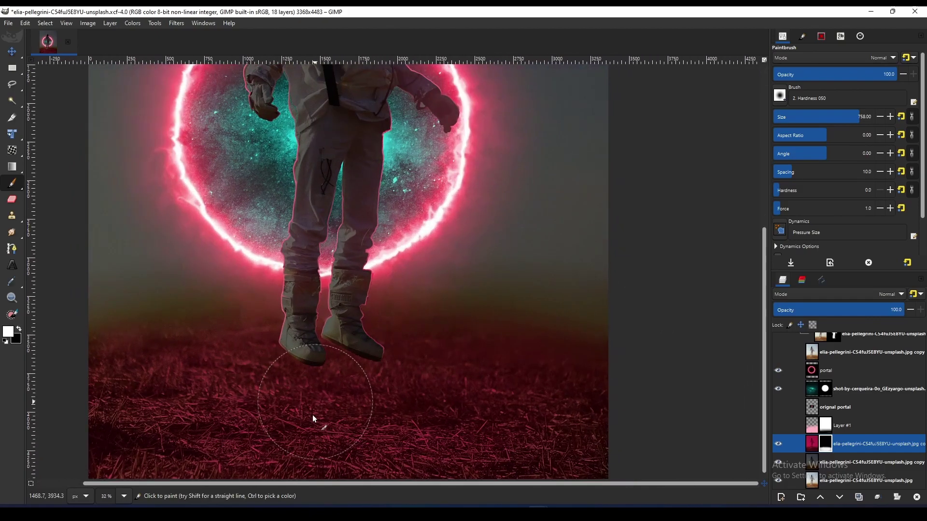
click(823, 208)
drag(823, 208, 824, 208)
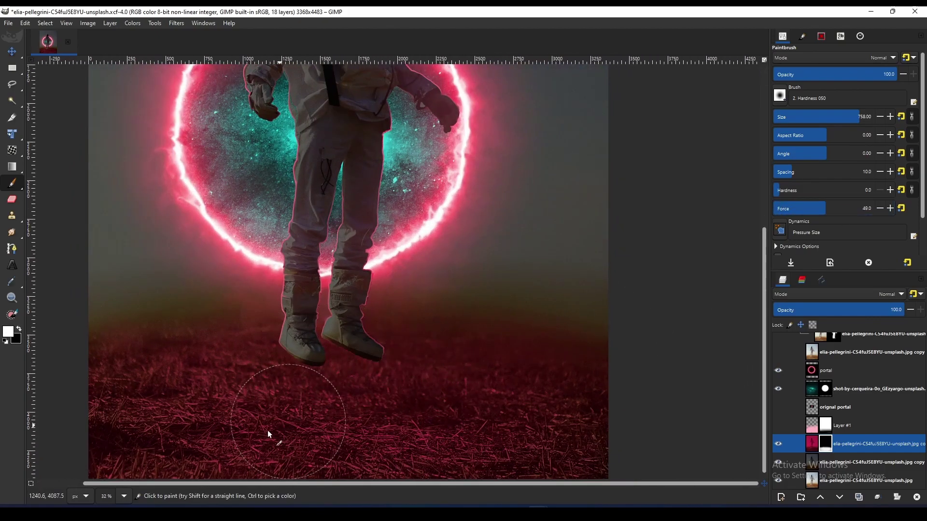
drag(418, 462, 443, 371)
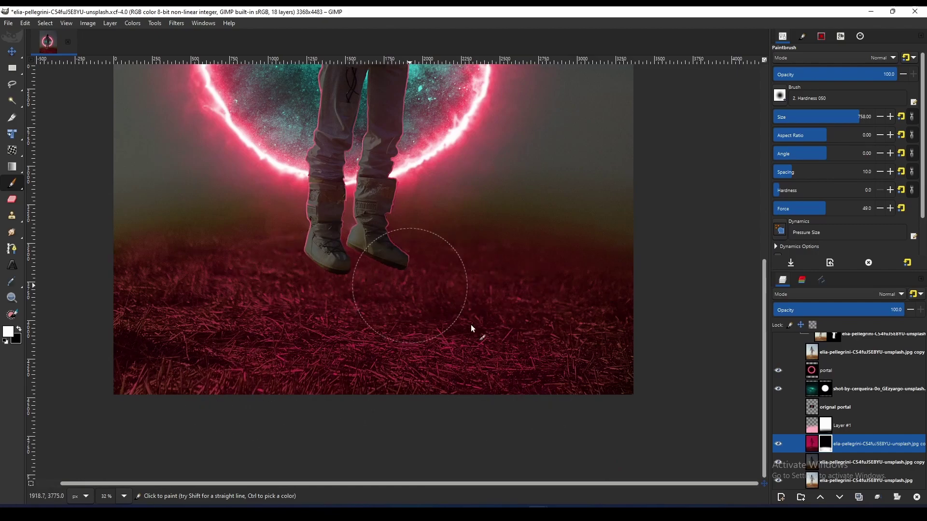
ctrl+scroll(526, 272, down, 3)
ctrl+scroll(526, 270, down, 3)
ctrl+scroll(534, 352, up, 3)
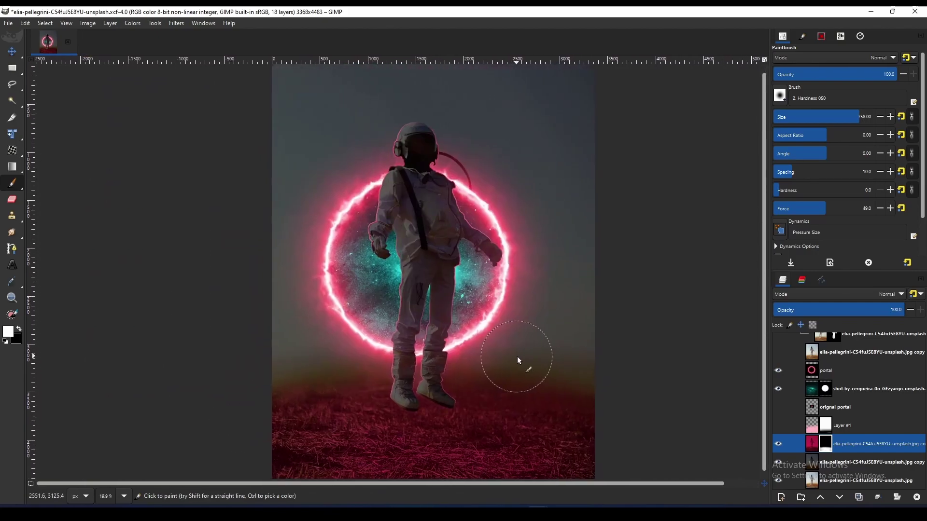
Duplicate the astronaut layer in the layer group and colorize the copy with the bright pink sampled from the portal ring
scroll(537, 338, down, 1)
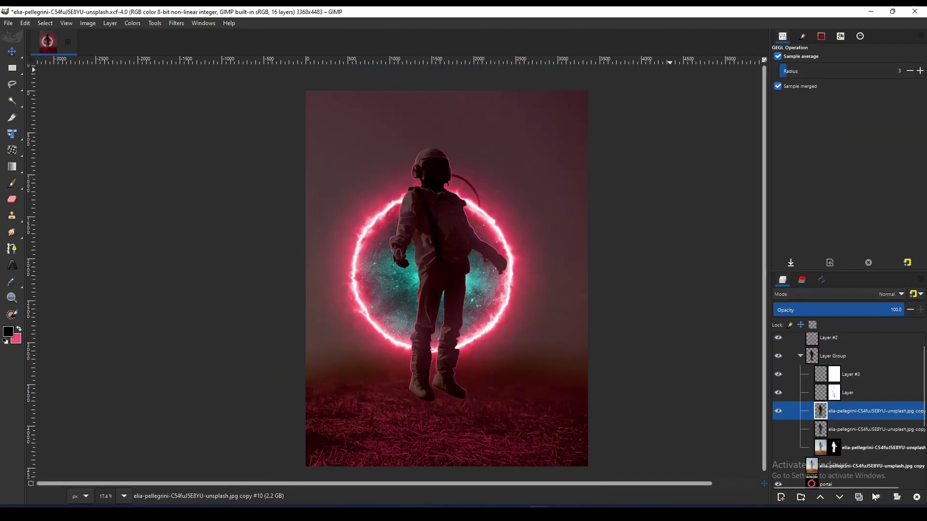
click(858, 498)
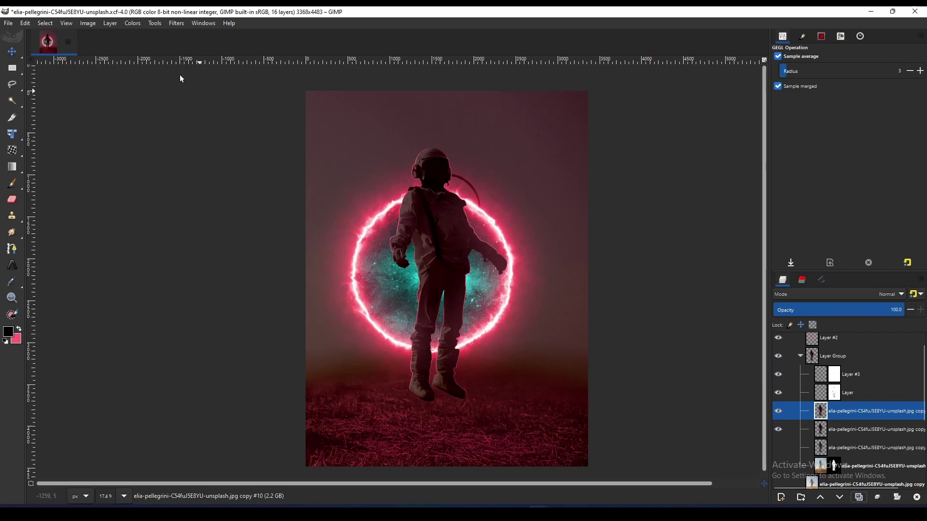
click(138, 26)
click(151, 266)
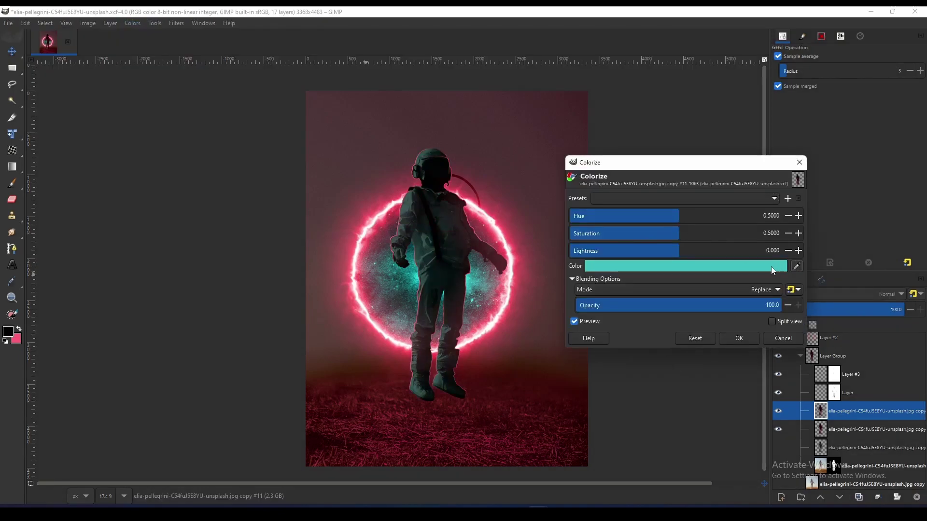
click(797, 266)
click(516, 289)
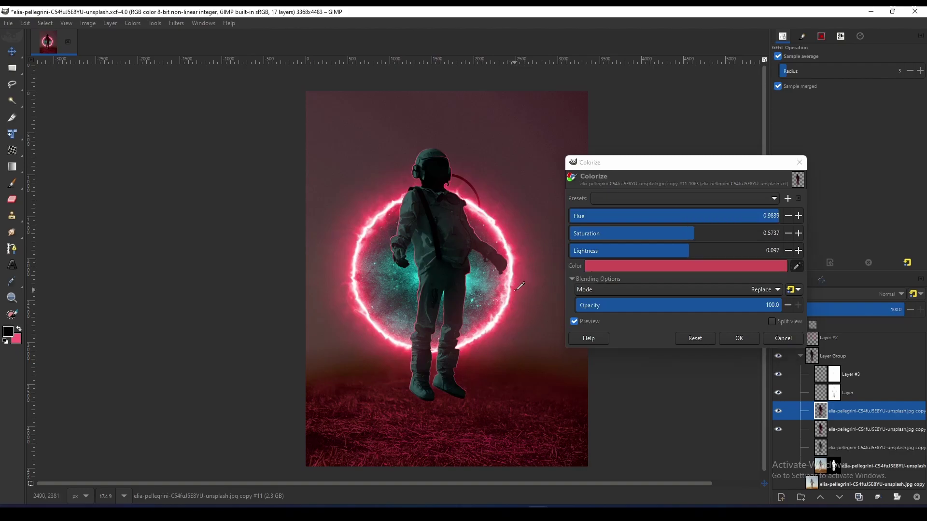
click(797, 266)
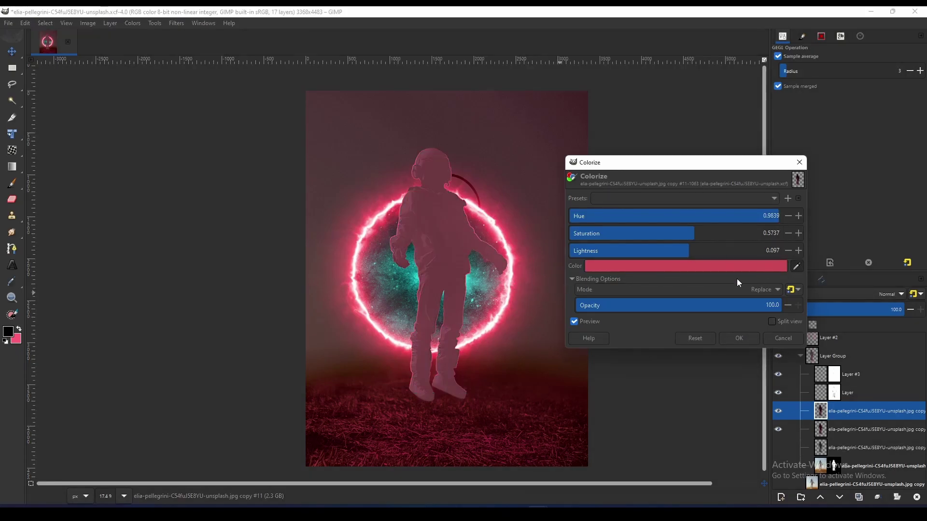
click(506, 314)
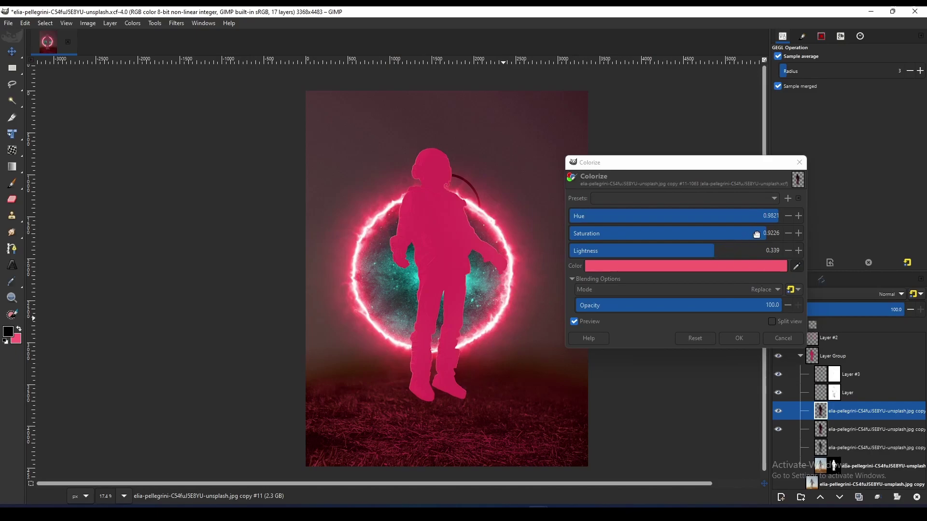
double_click(773, 232)
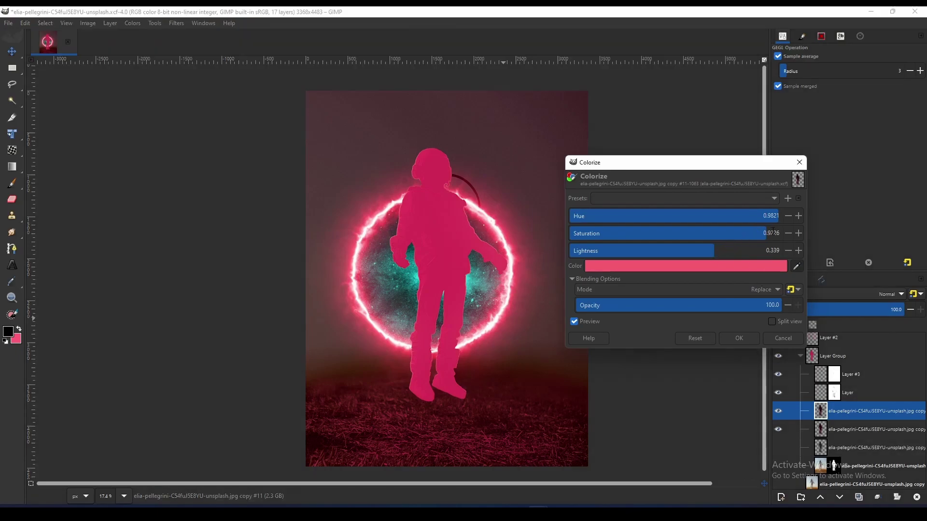
click(739, 337)
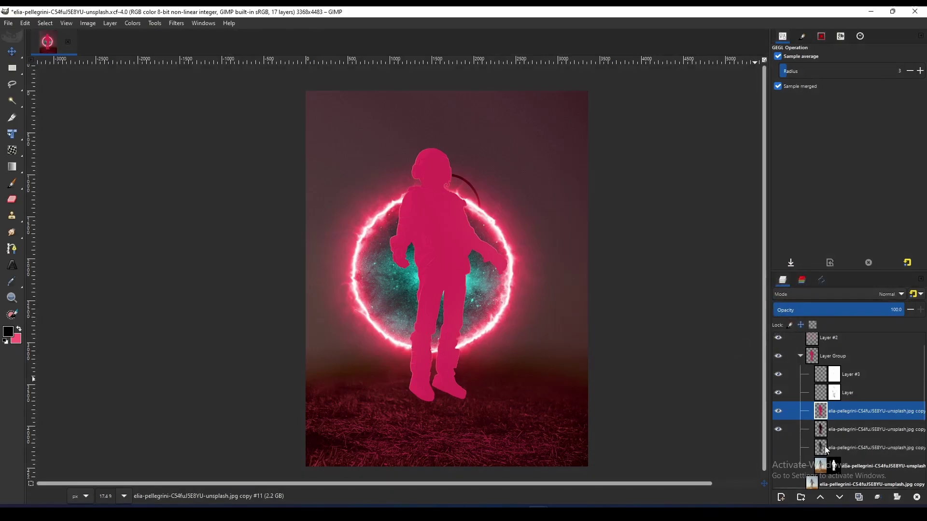
Duplicate the original dark astronaut layer and move the copy above the pink colorized layer
click(820, 431)
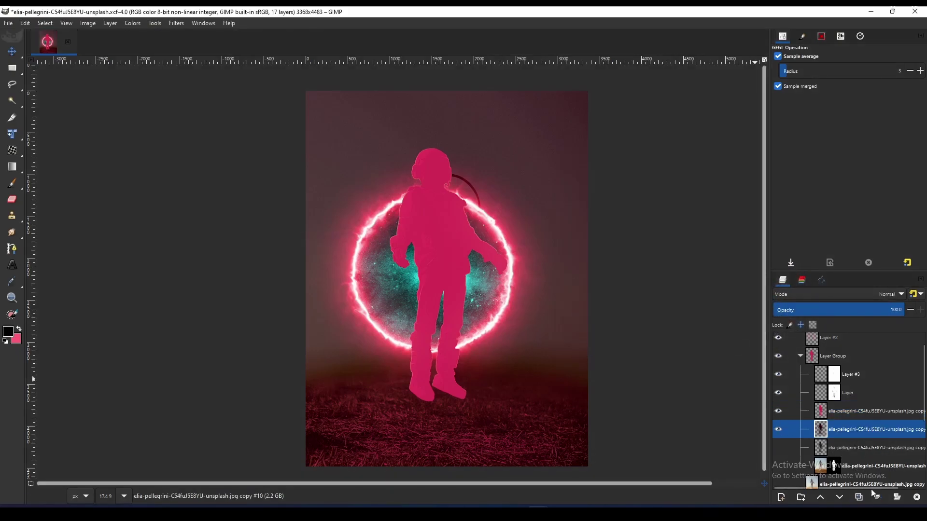
click(862, 498)
drag(823, 425, 823, 408)
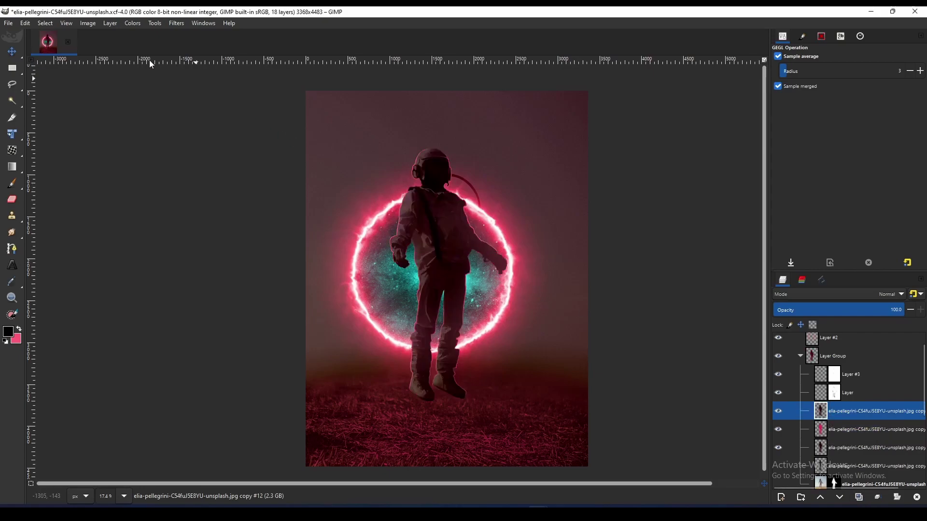
Run Color to Alpha with white on the top astronaut copy, with transparency threshold 0.311 and opacity threshold 0.848
click(140, 27)
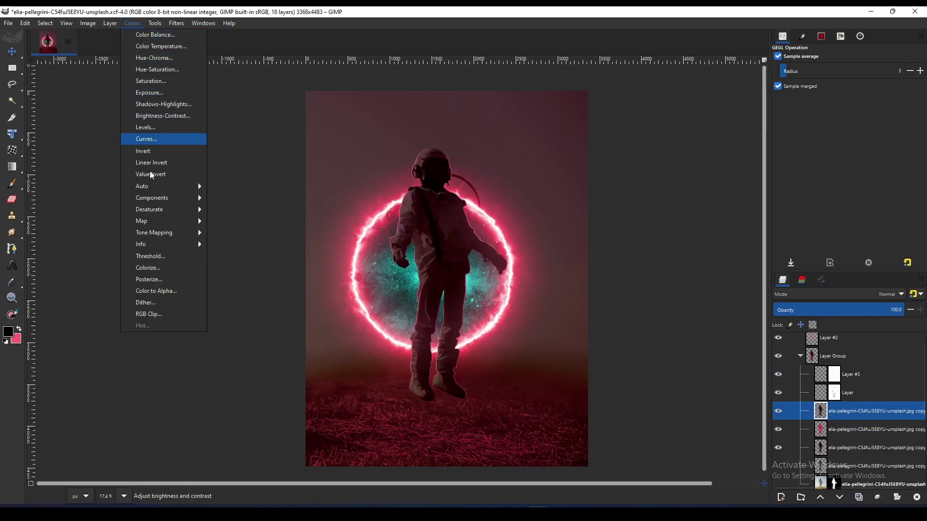
click(161, 291)
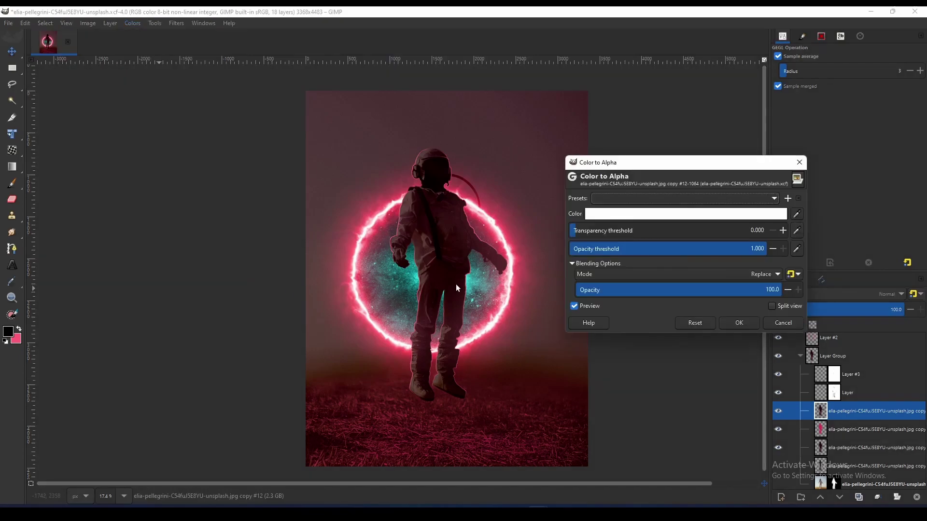
scroll(433, 342, up, 7)
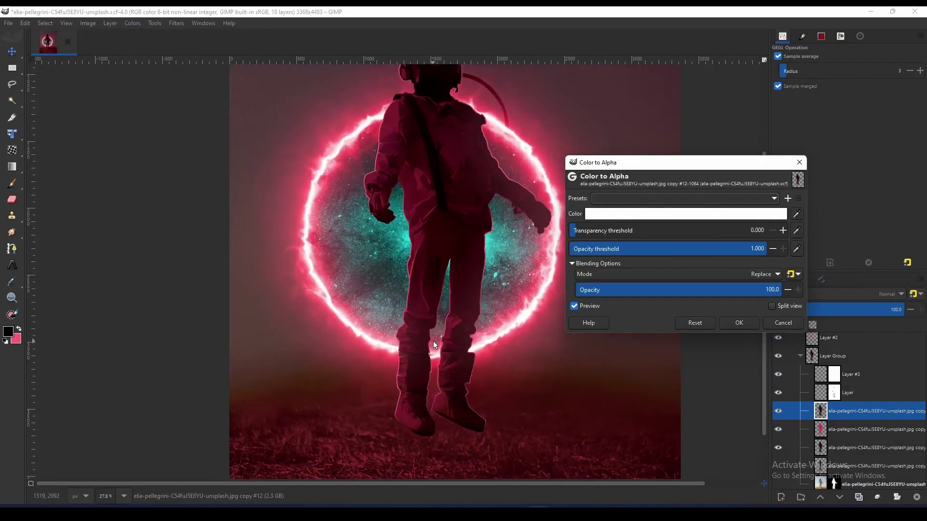
click(589, 230)
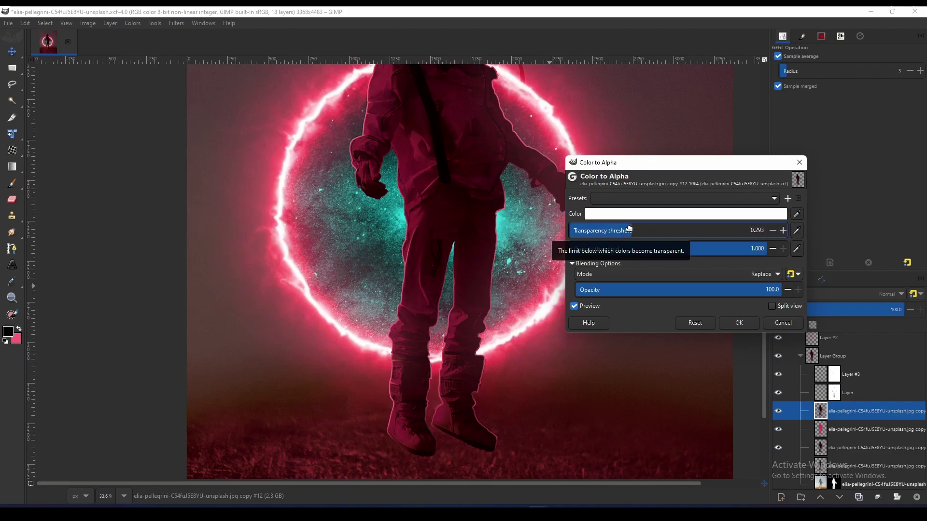
click(718, 248)
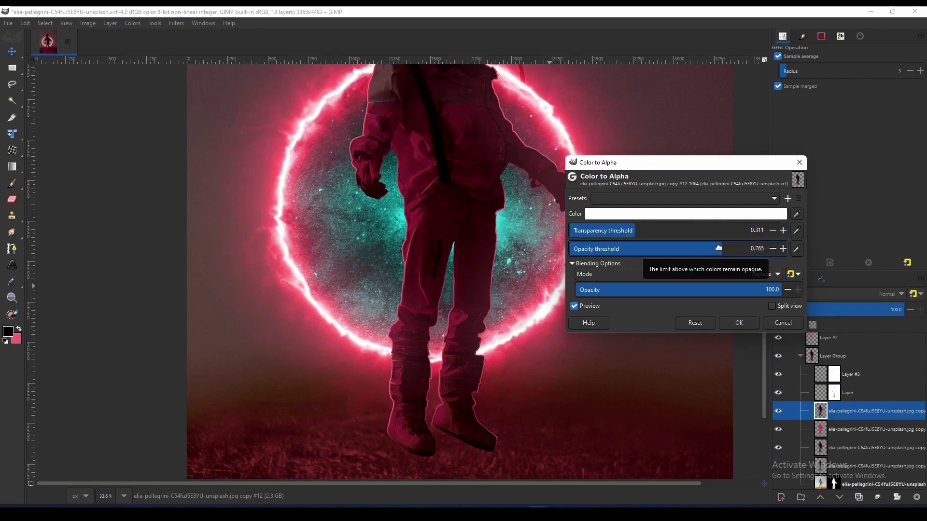
drag(718, 247, 734, 248)
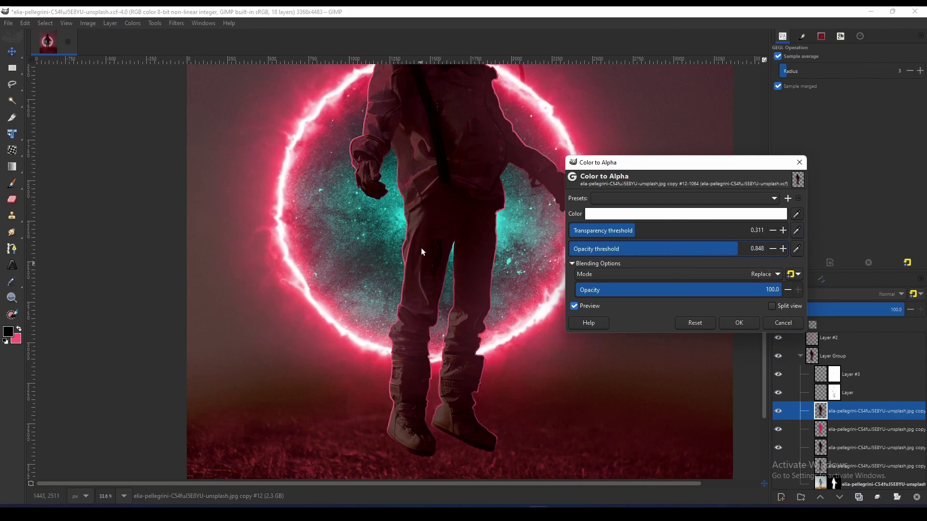
Raise the Color to Alpha opacity threshold to 0.932 and the transparency threshold to 0.652
scroll(423, 219, up, 5)
drag(431, 99, 422, 260)
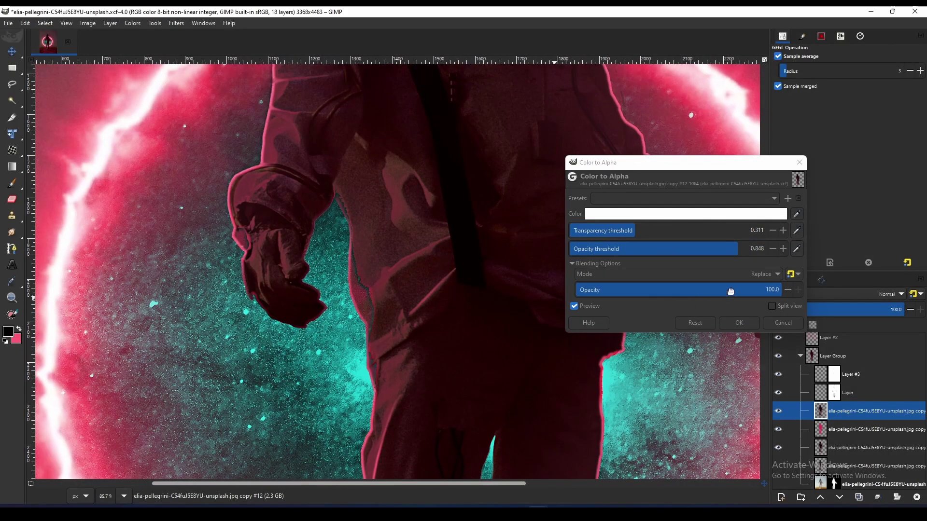
drag(732, 251, 749, 248)
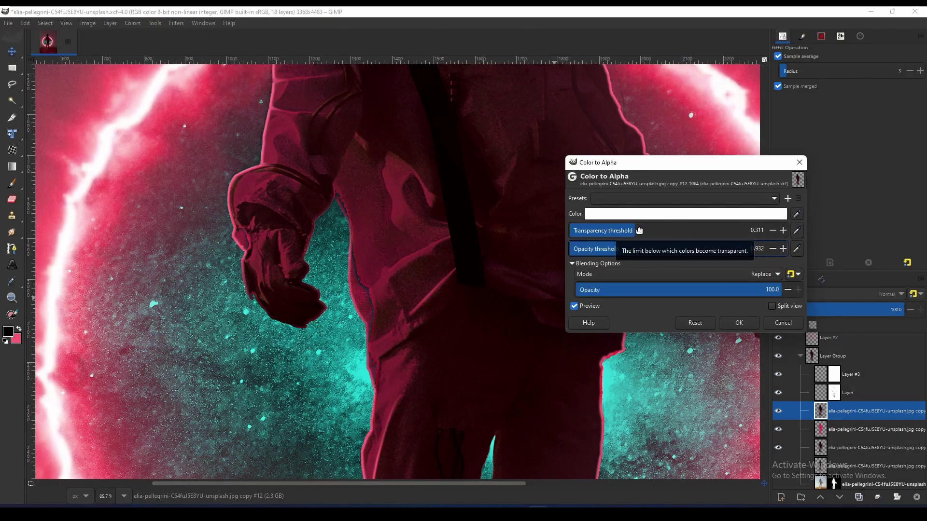
drag(637, 230, 700, 230)
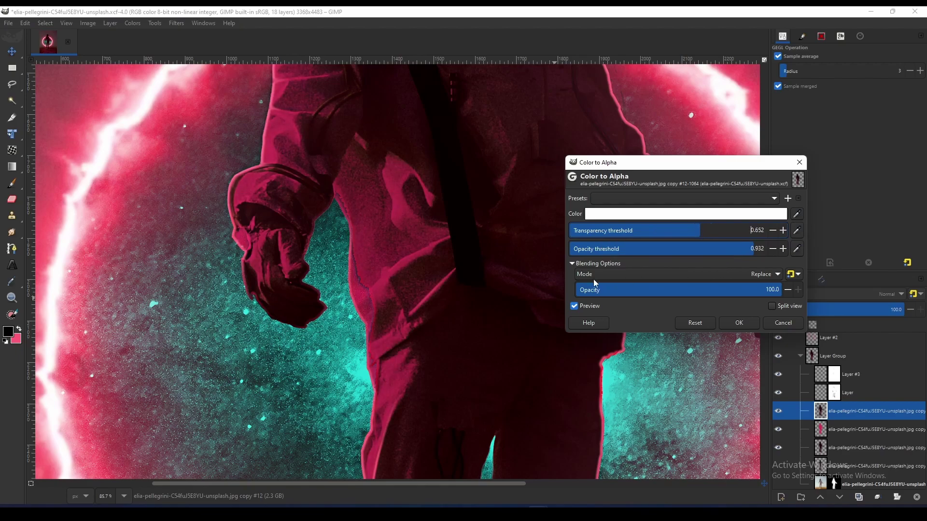
Check the pink light on the helmet and jacket, and lower the opacity threshold to 0.821
scroll(477, 312, down, 5)
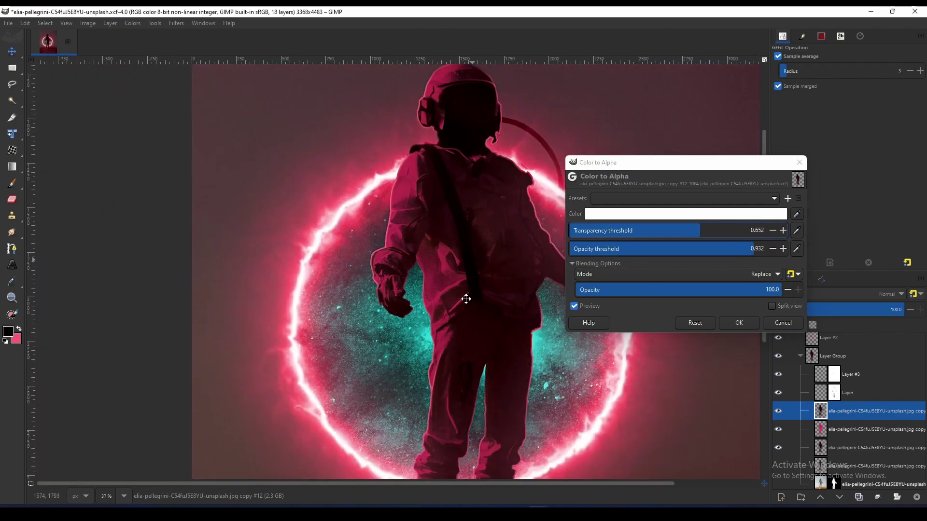
scroll(457, 297, up, 3)
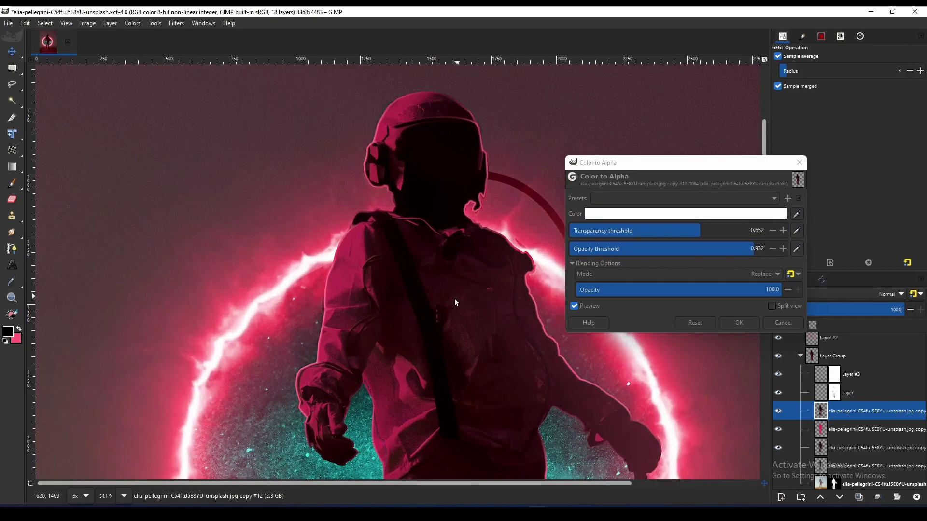
scroll(445, 314, up, 1)
mouse_move(734, 249)
mouse_down()
mouse_move(713, 245)
mouse_move(723, 245)
mouse_up()
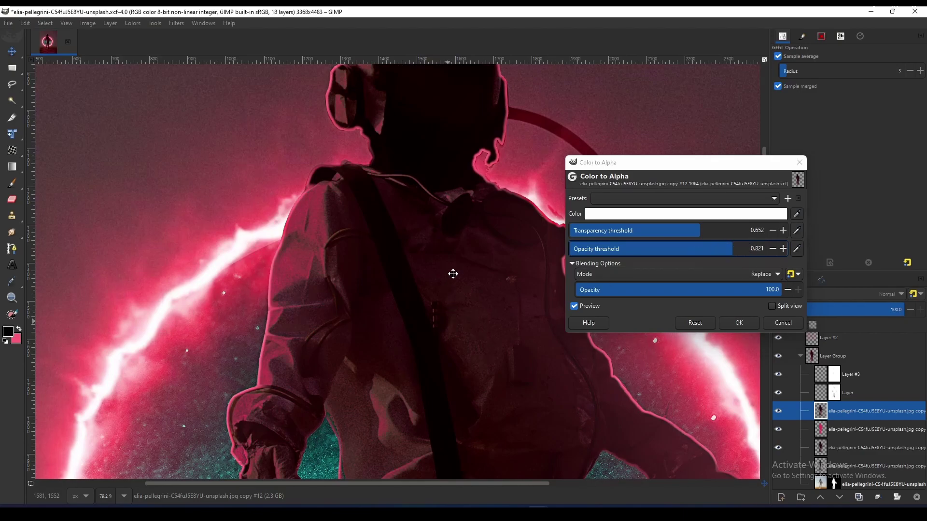
Set the Color to Alpha transparency threshold to 0.596 and the opacity threshold to 0.972
scroll(451, 271, down, 6)
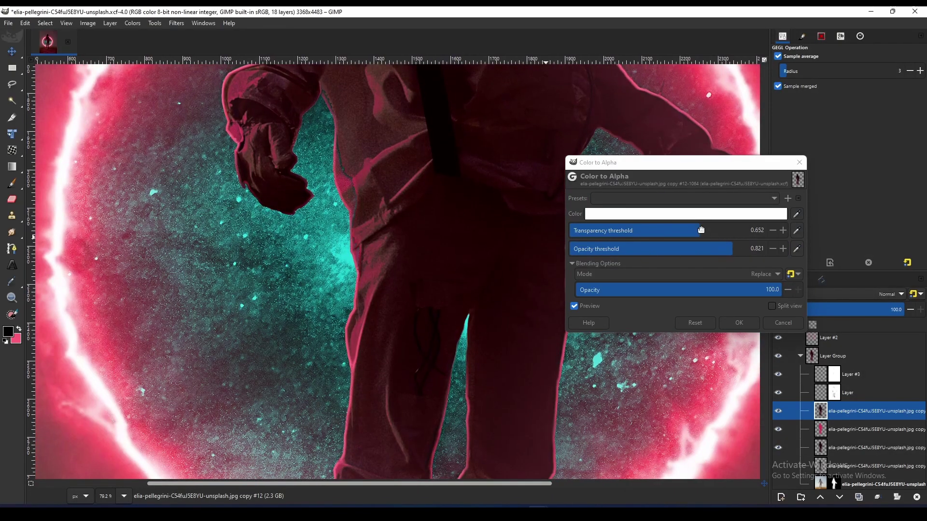
drag(699, 230, 738, 251)
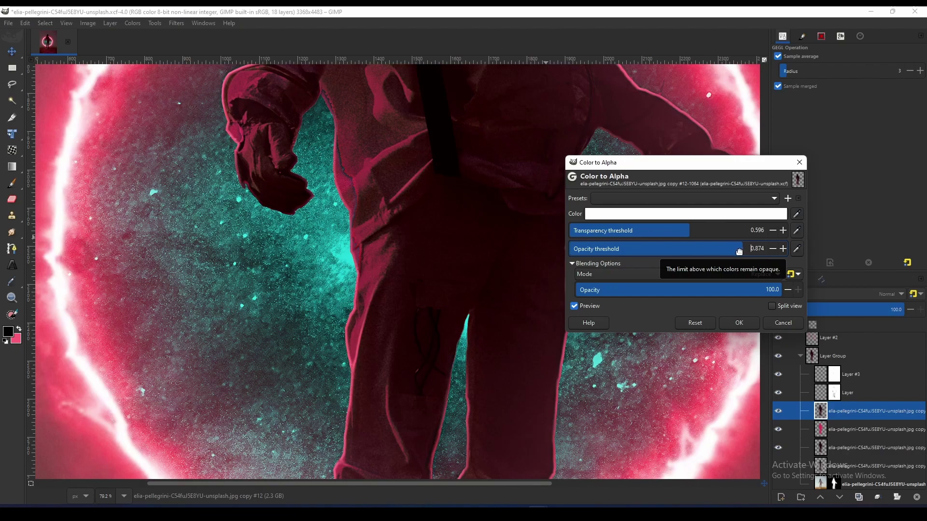
drag(411, 291, 451, 322)
drag(732, 252, 757, 249)
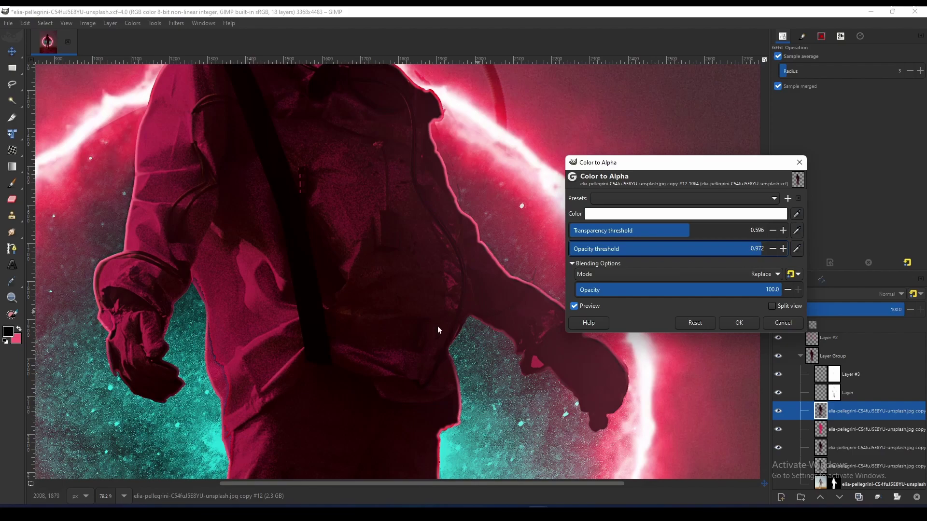
Compare the legs with and without the preview, set the transparency threshold to 0.525, and apply Color to Alpha
drag(437, 382, 436, 286)
click(576, 306)
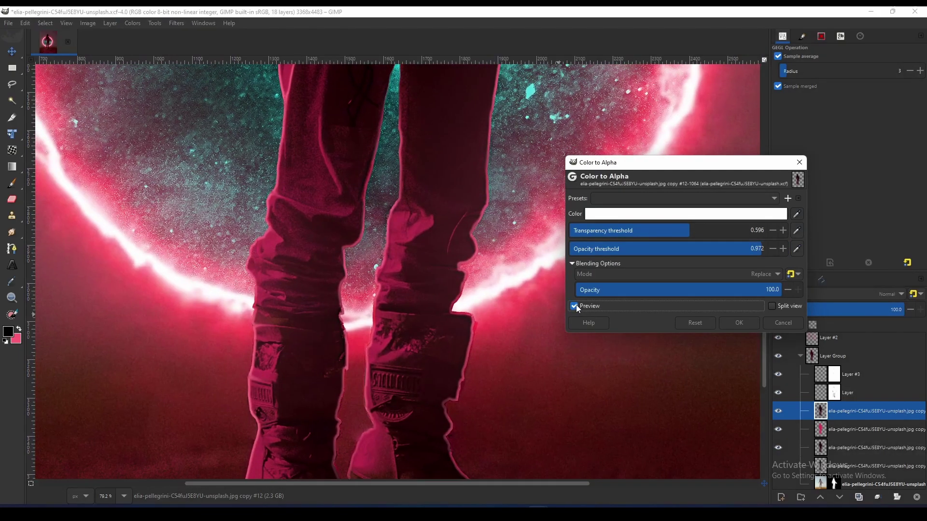
click(575, 306)
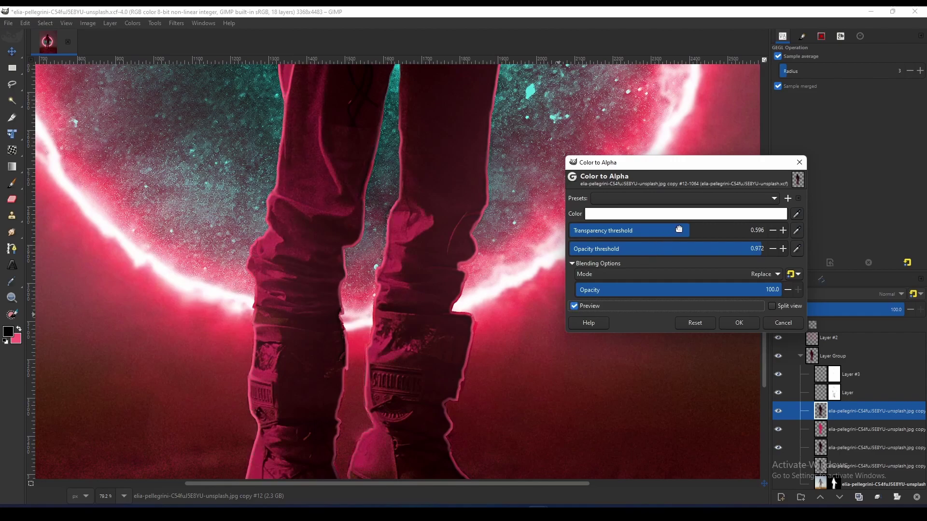
drag(679, 229, 681, 231)
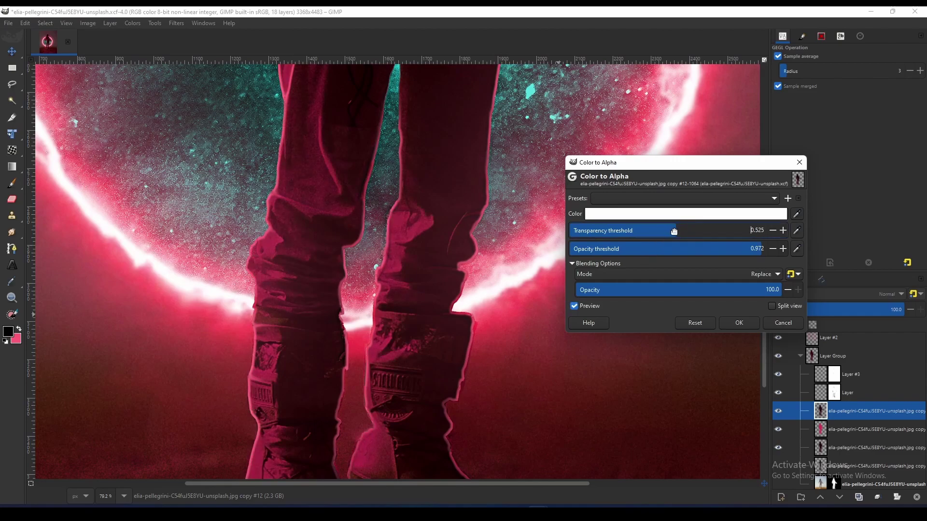
click(739, 324)
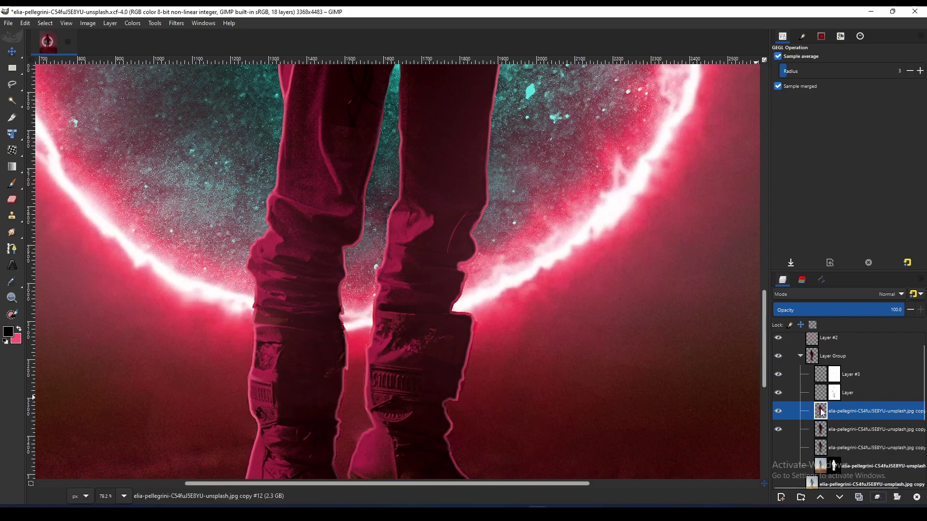
Merge the Color to Alpha astronaut copy down onto the pink astronaut layer and add a black mask to it
click(896, 497)
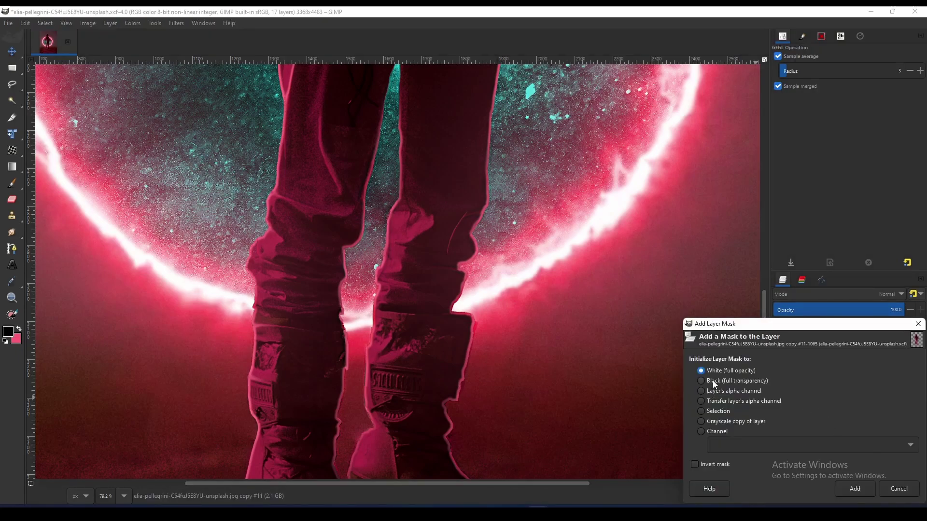
click(851, 489)
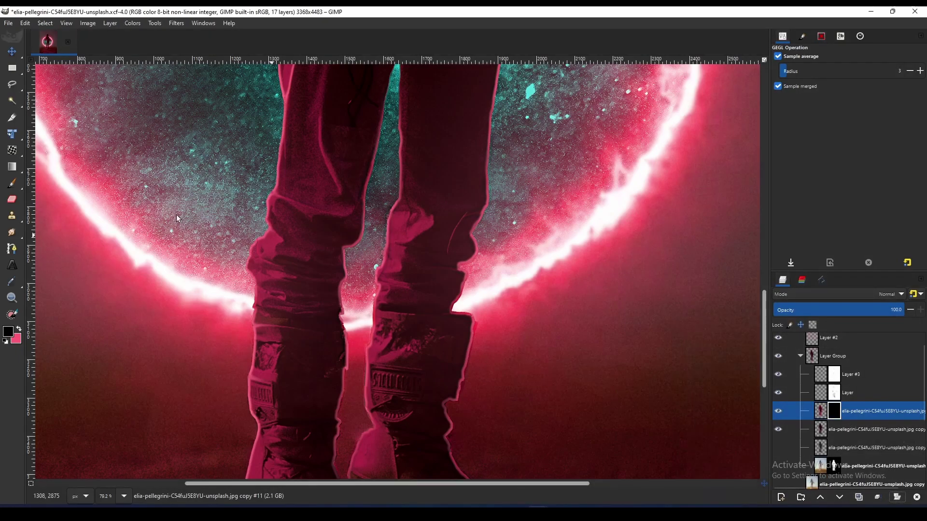
Set up the Paintbrush with size 372, force 13 and white as the foreground colour for painting on the mask
click(12, 183)
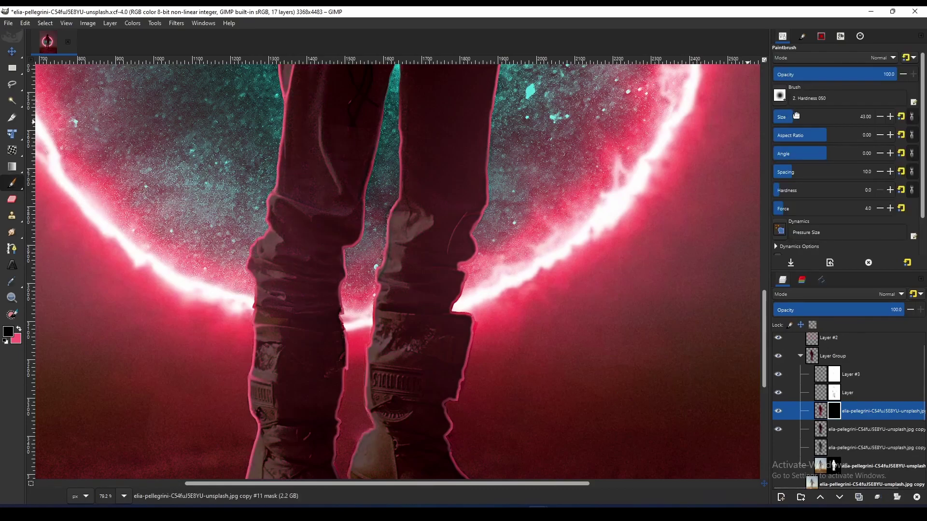
drag(794, 116, 831, 116)
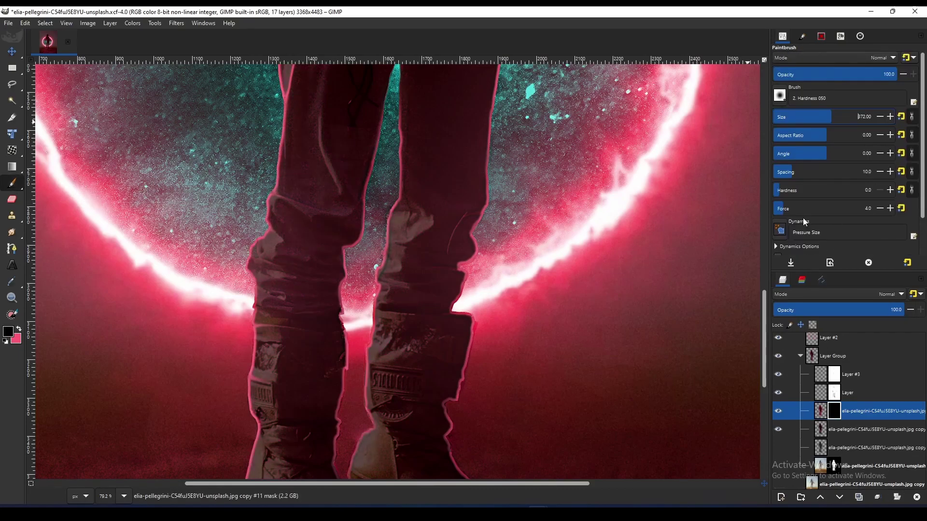
click(790, 207)
mouse_move(326, 205)
mouse_down()
mouse_move(366, 308)
mouse_move(410, 359)
mouse_move(427, 431)
mouse_up()
drag(430, 325, 441, 335)
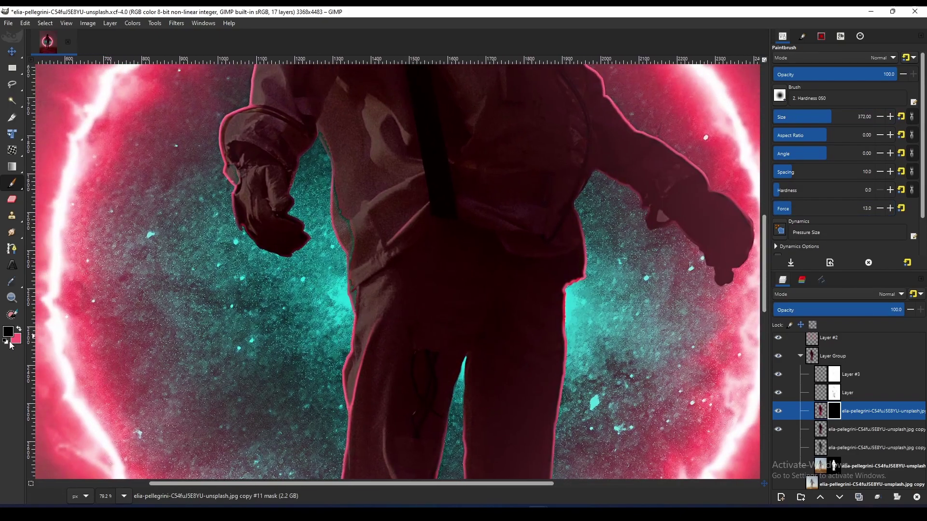
click(20, 331)
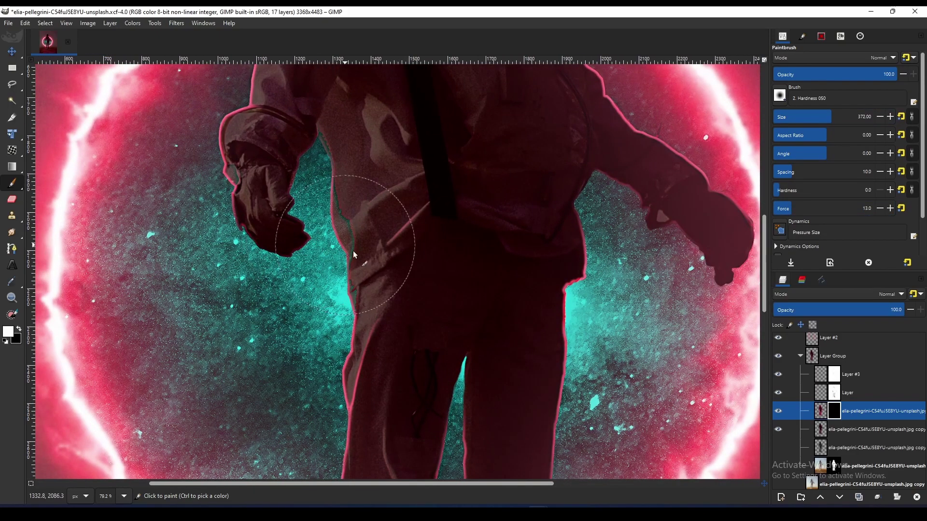
Paint white on the black mask over the lower jacket and upper trousers to reveal the pink light
mouse_move(374, 241)
mouse_down()
mouse_move(370, 271)
mouse_move(403, 231)
mouse_up()
drag(422, 259, 470, 384)
drag(461, 316, 536, 389)
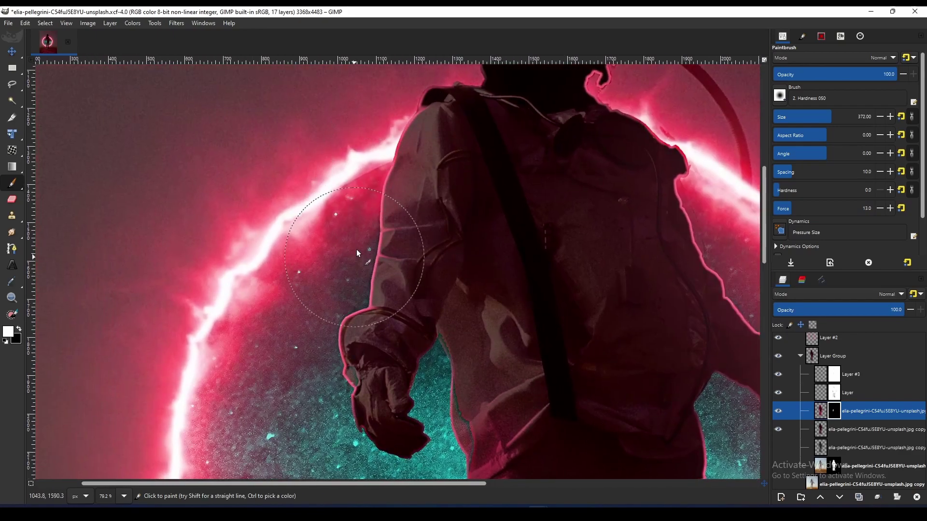
Reduce the brush size to 256 and reveal the pink light on the near-side sleeve, glove and jacket front
key(bracketleft)
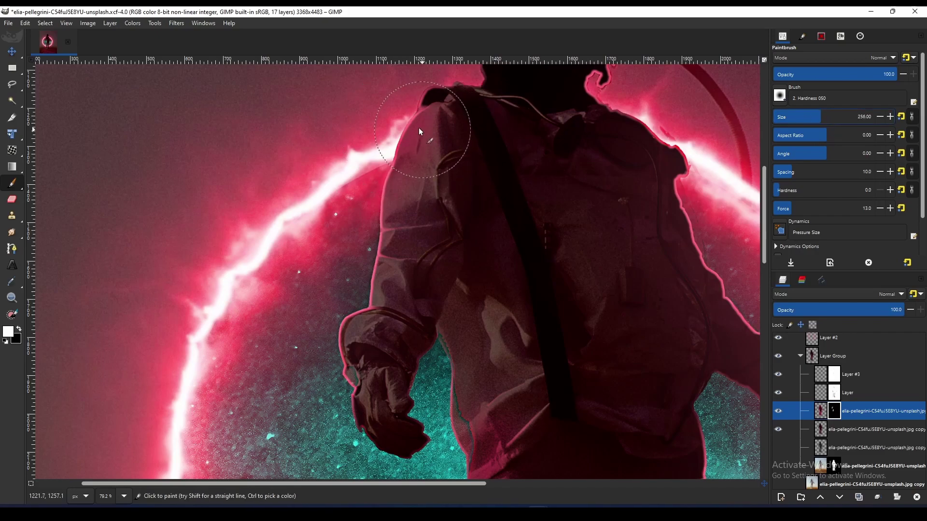
mouse_move(379, 309)
mouse_down()
mouse_move(351, 361)
mouse_move(397, 421)
mouse_up()
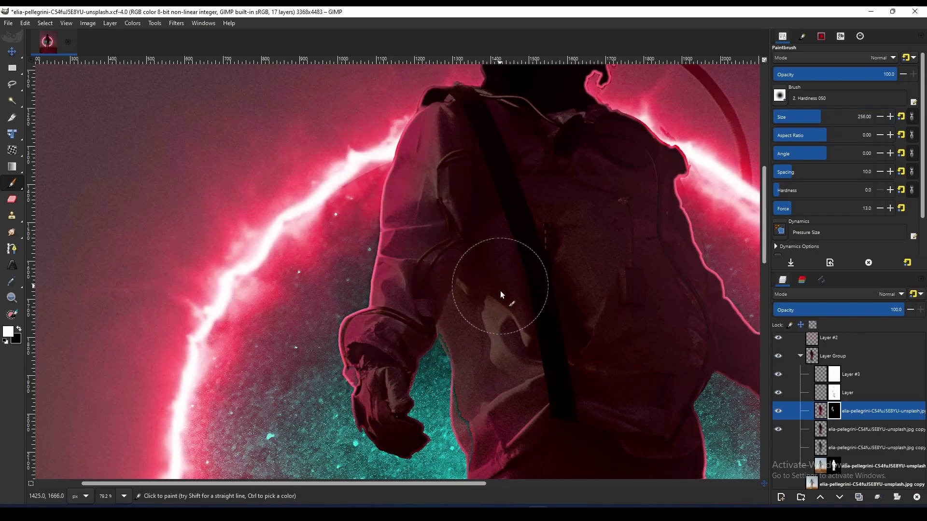
mouse_move(489, 300)
mouse_down()
mouse_move(465, 438)
mouse_move(432, 296)
mouse_up()
Paint the mask white over the helmet, shoulders and chest to bring out their pink light
mouse_move(445, 208)
mouse_down()
mouse_move(463, 391)
mouse_move(323, 343)
mouse_up()
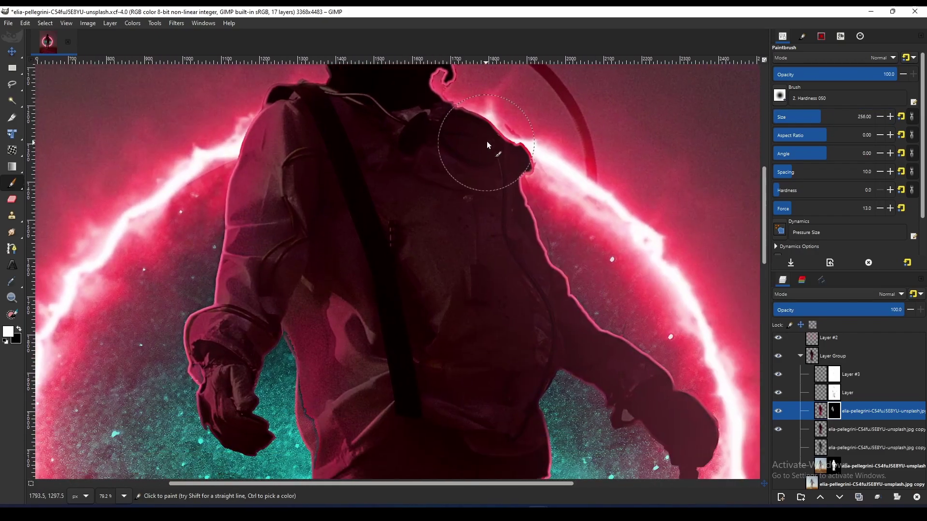
scroll(506, 176, up, 5)
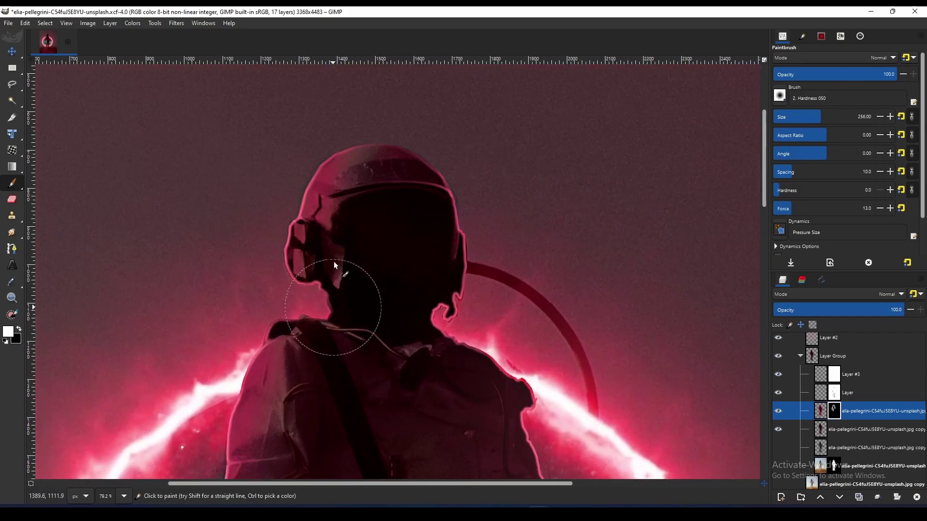
scroll(471, 237, down, 5)
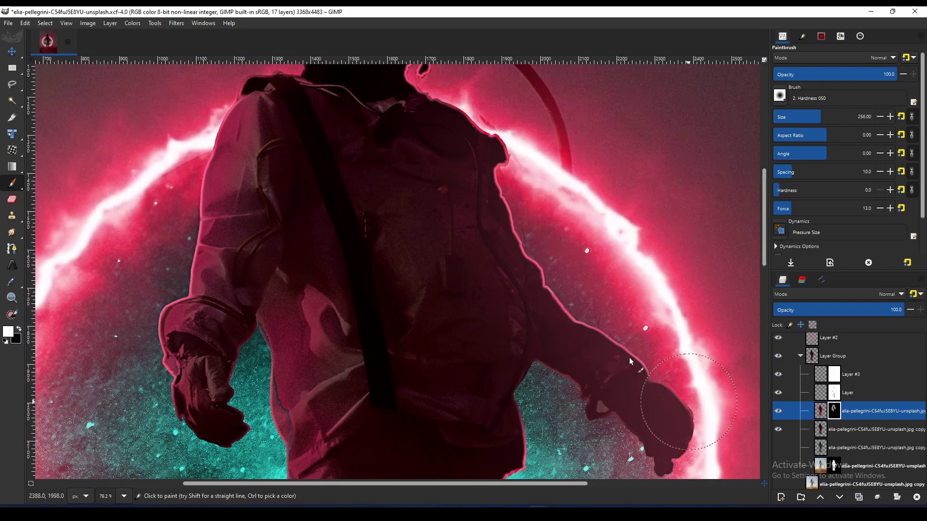
Paint white on the mask over the lower legs and boots to reveal their pink light
scroll(461, 333, down, 5)
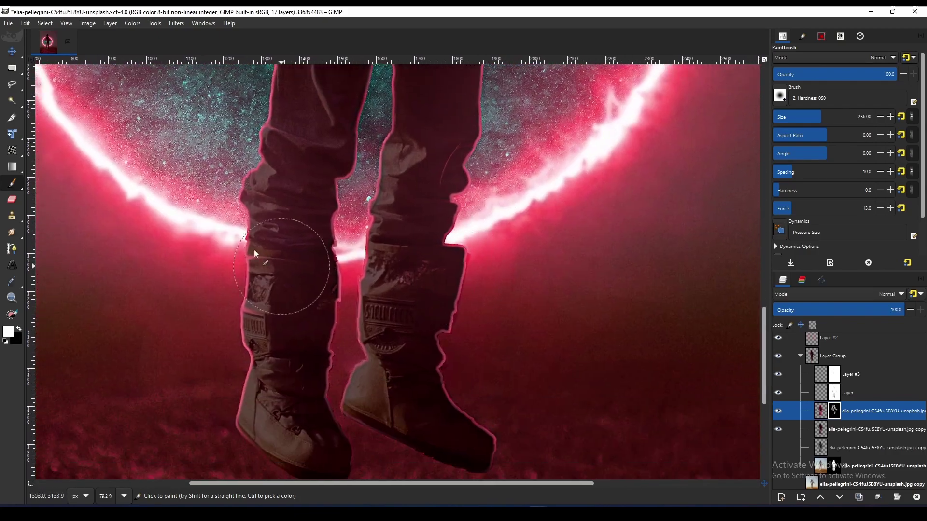
scroll(415, 388, down, 3)
mouse_move(403, 423)
mouse_down()
mouse_move(349, 389)
mouse_move(410, 432)
mouse_move(364, 319)
mouse_move(401, 218)
mouse_move(408, 277)
mouse_up()
scroll(403, 222, up, 5)
drag(337, 333, 371, 249)
drag(332, 373, 359, 264)
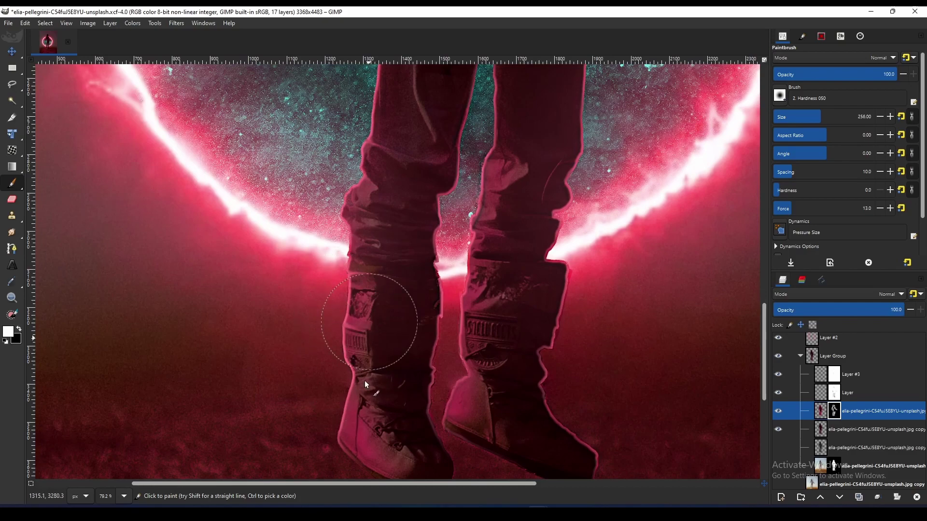
Touch up the mask in white over the jacket's waist, chest and collar to strengthen the pink light there
scroll(424, 381, up, 8)
scroll(465, 248, up, 4)
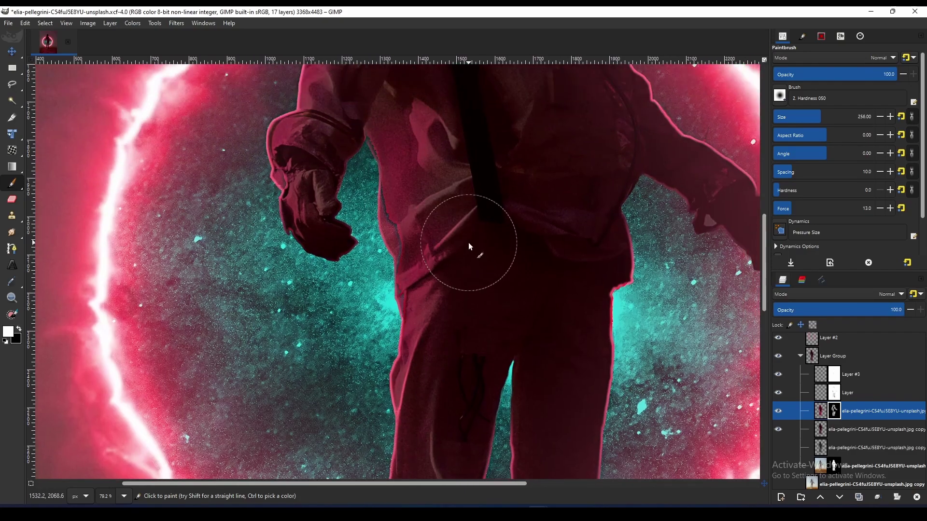
scroll(571, 312, right, 5)
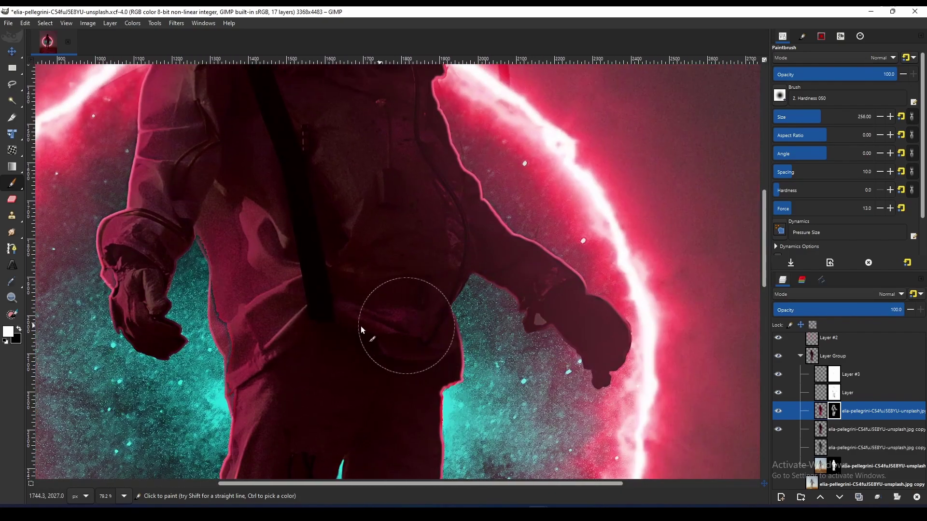
scroll(435, 271, up, 6)
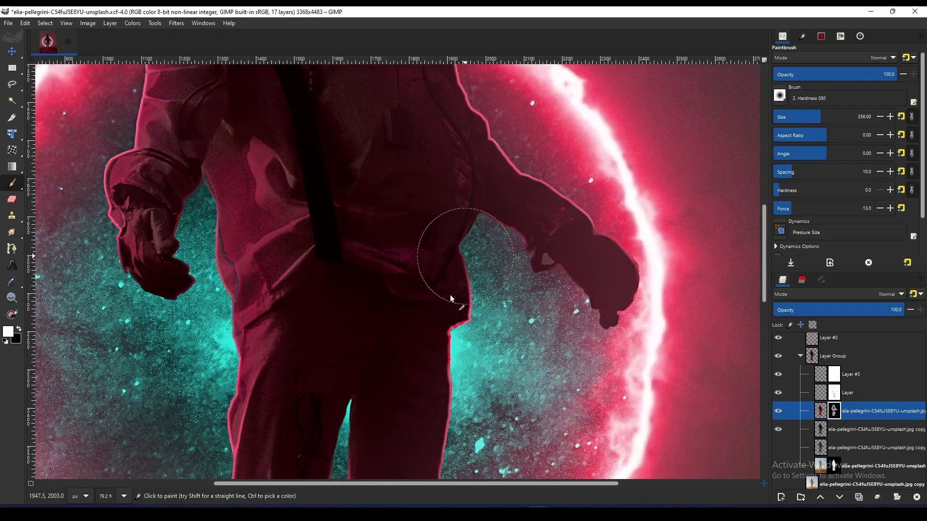
scroll(414, 277, left, 3)
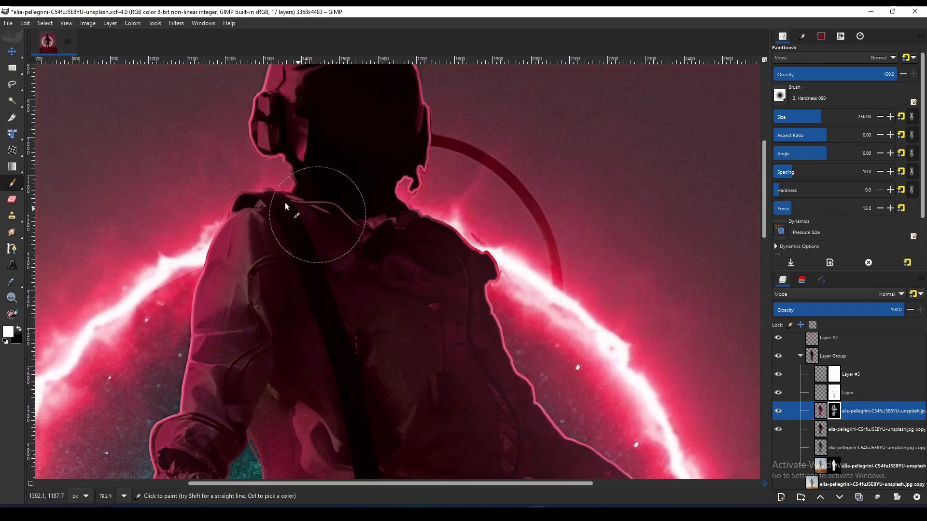
scroll(432, 448, down, 2)
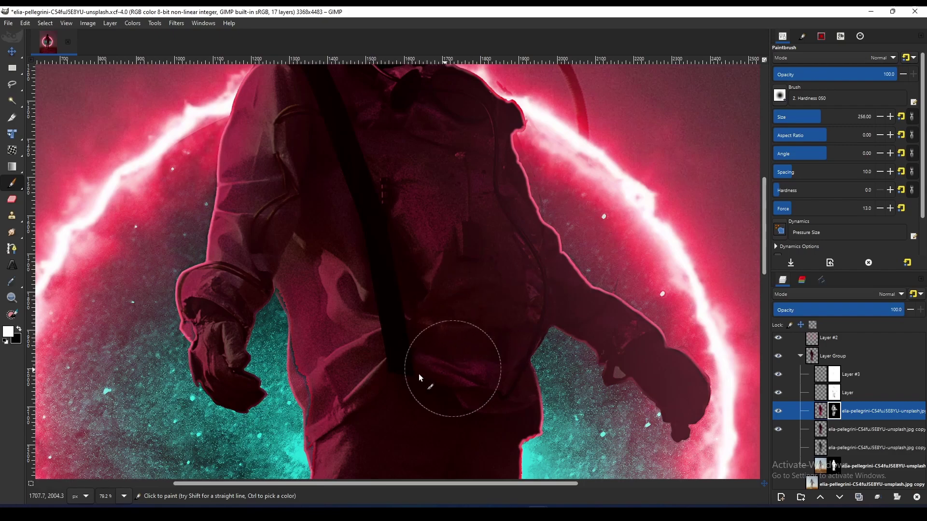
scroll(480, 351, down, 3)
drag(479, 340, 449, 252)
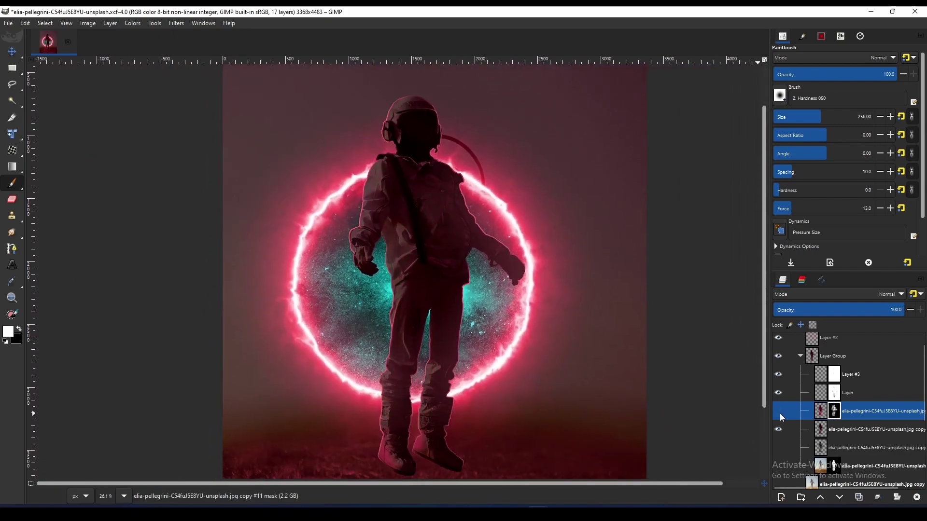
Compare the whole image with the masked pink astronaut layer hidden and shown, leaving the layer visible
scroll(563, 338, down, 1)
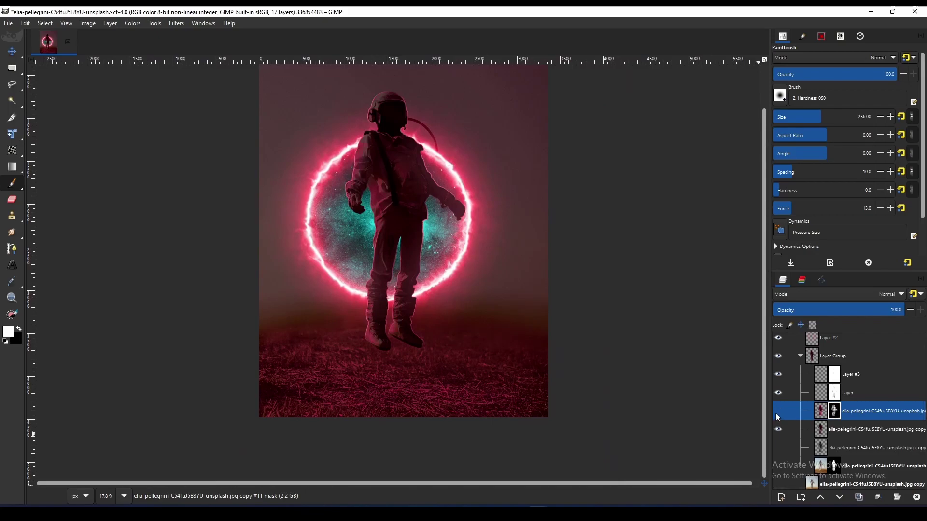
click(777, 411)
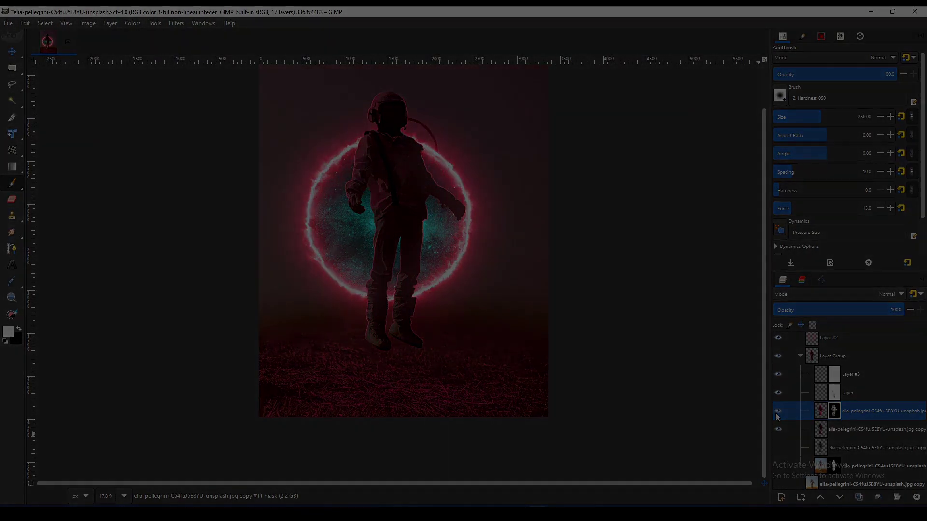